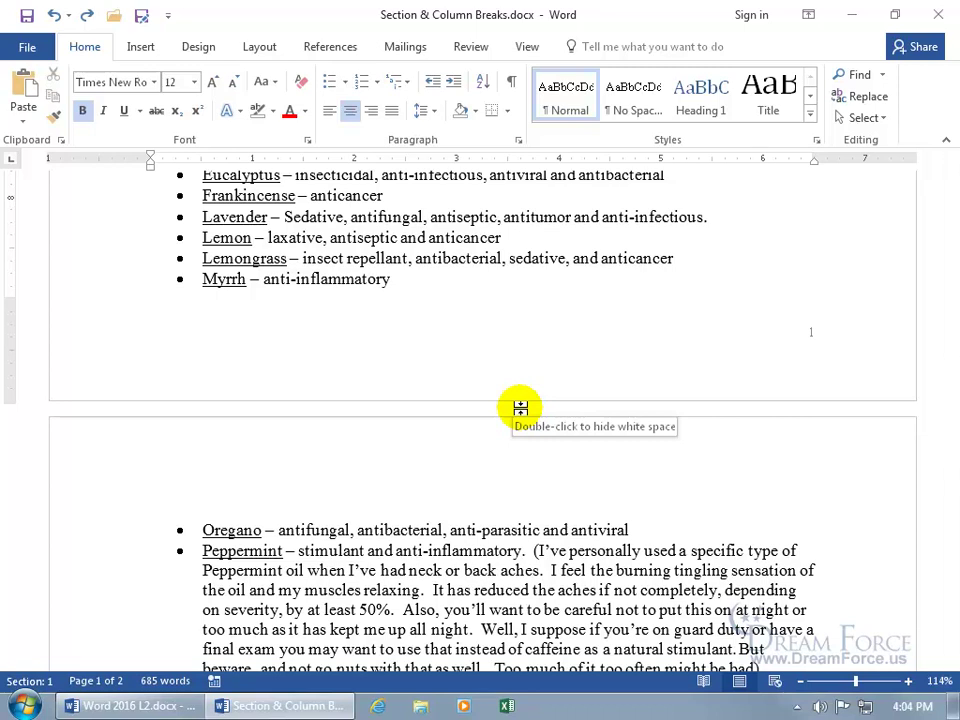
Step: Scroll up to the Basil–Myrrh bullet list and bring up the Layout commands
scroll(520, 408, "up", 3)
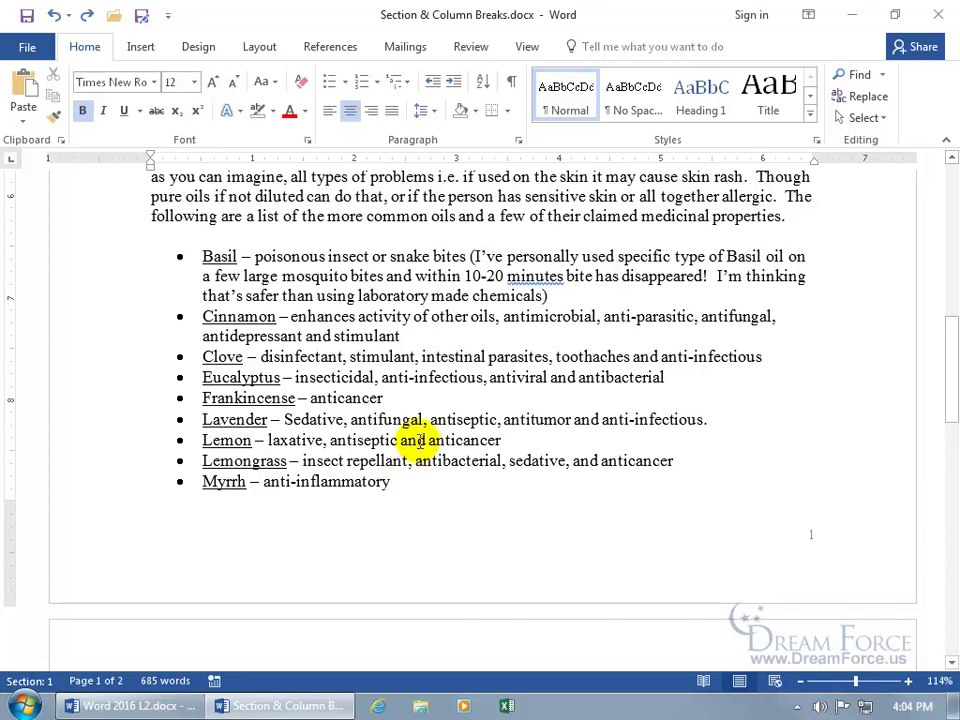
scroll(420, 440, "up", 2)
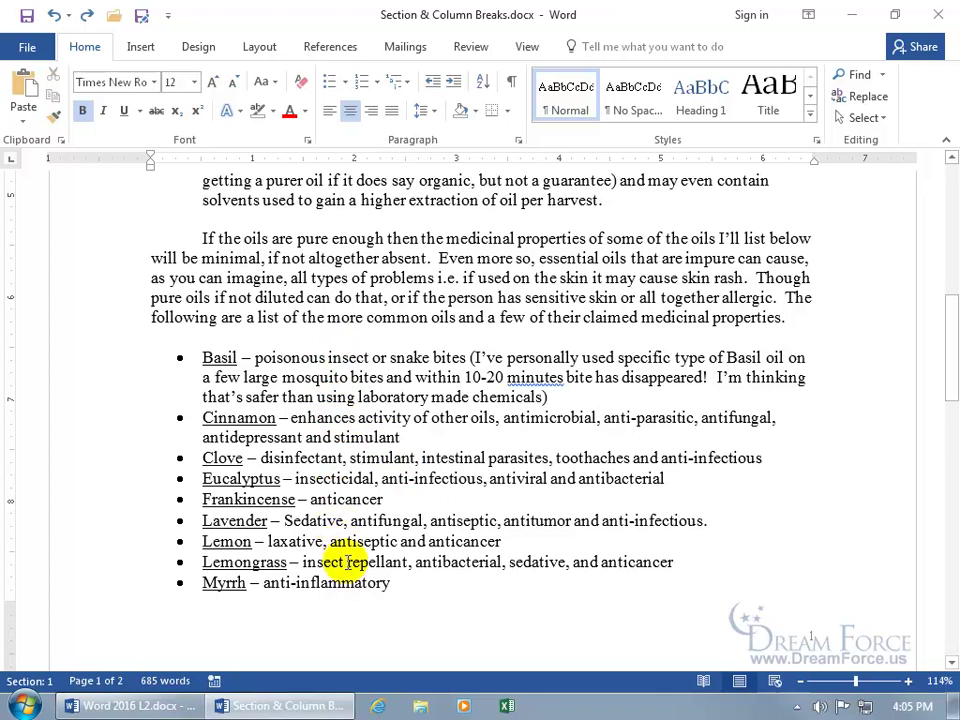
left_click(257, 46)
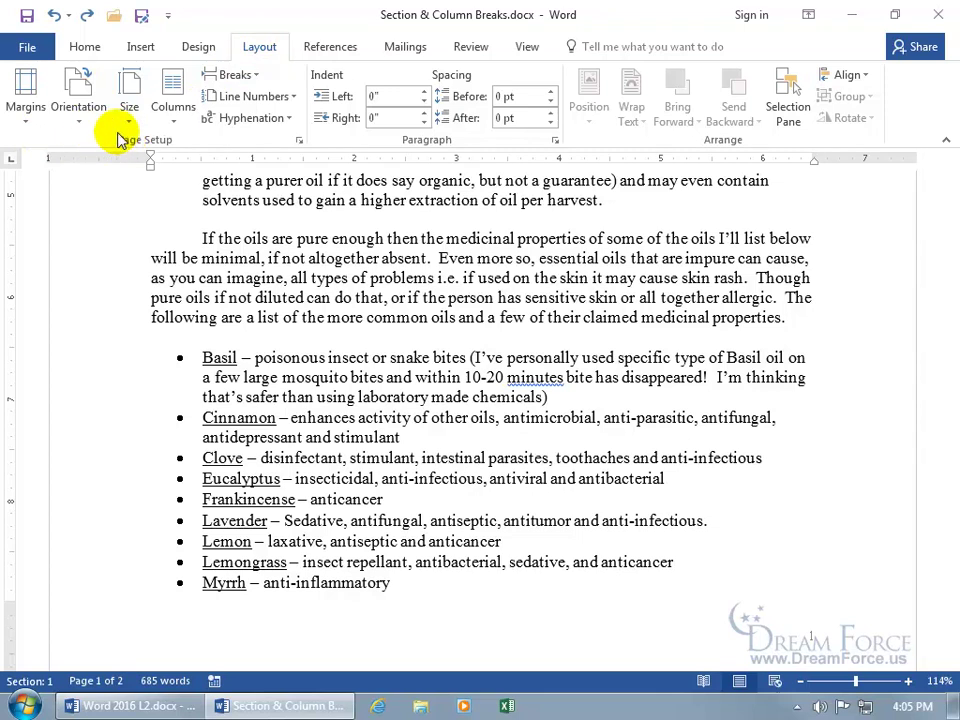
Step: Add an empty line above the Basil bullet list after checking the Breaks menu
left_click(242, 77)
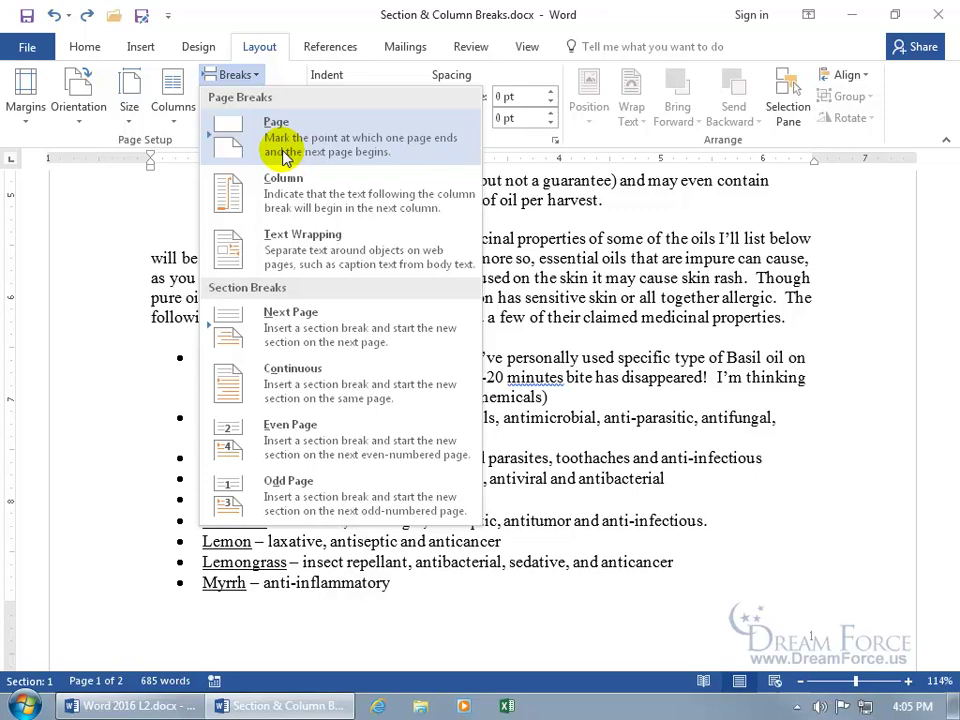
left_click(557, 334)
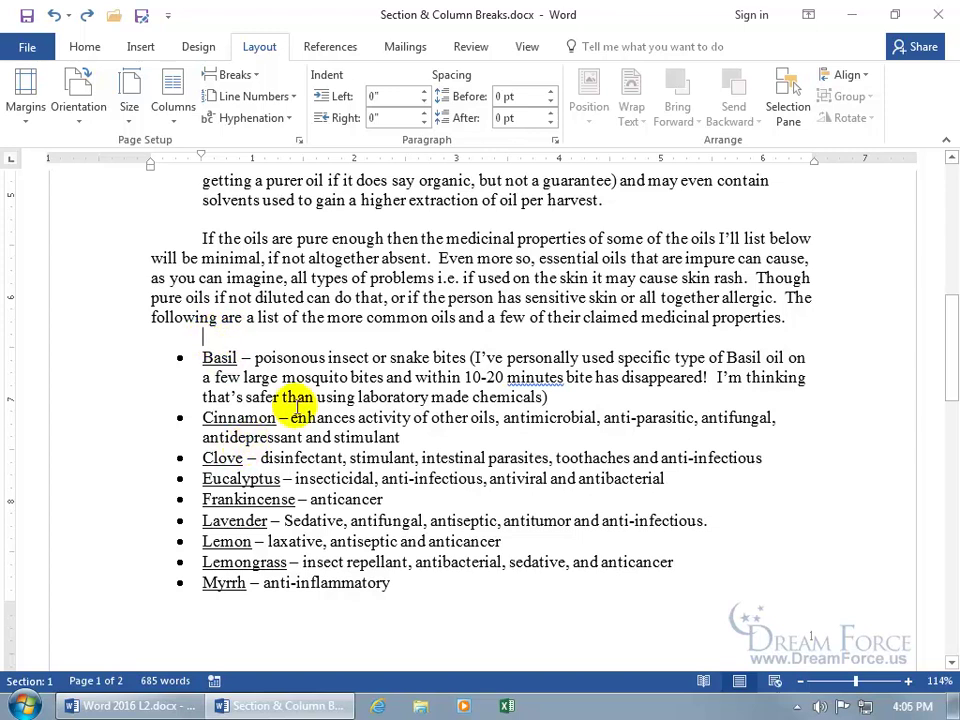
key("Return")
key("Return")
key("Return")
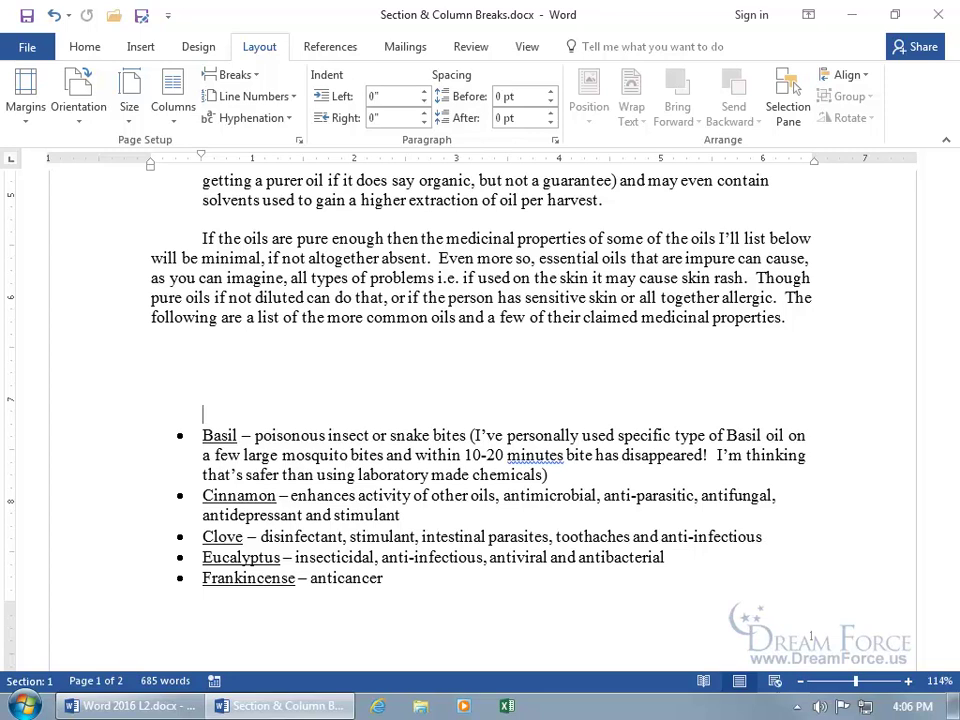
Step: Undo the blank lines, then insert a Breaks > Page break before Basil and undo it
left_click(52, 18)
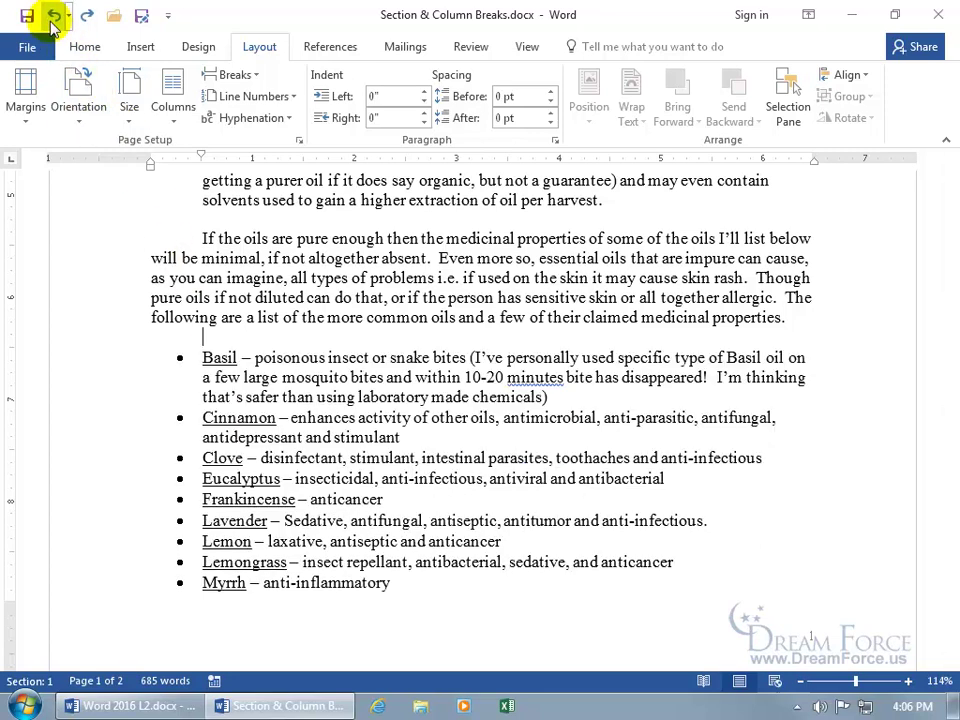
left_click(238, 78)
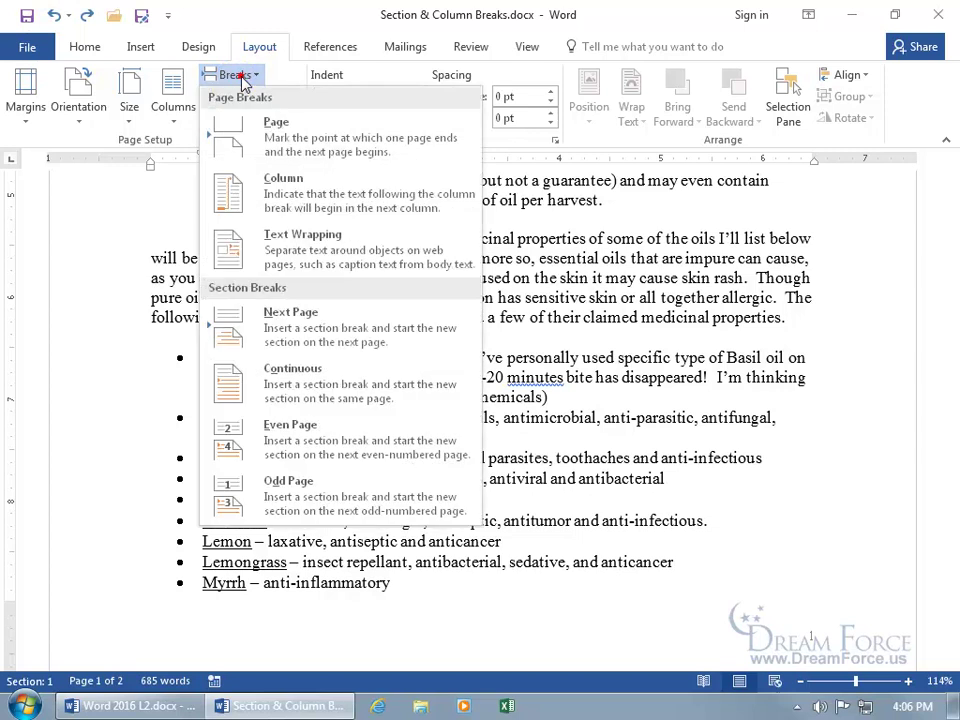
left_click(276, 143)
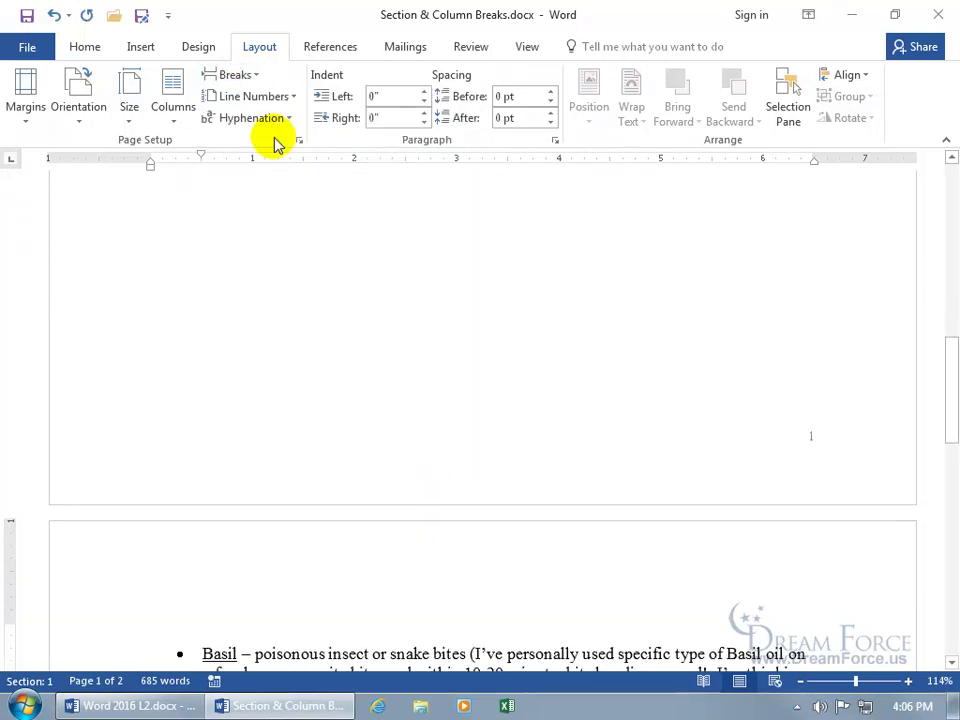
scroll(272, 206, "down", 1)
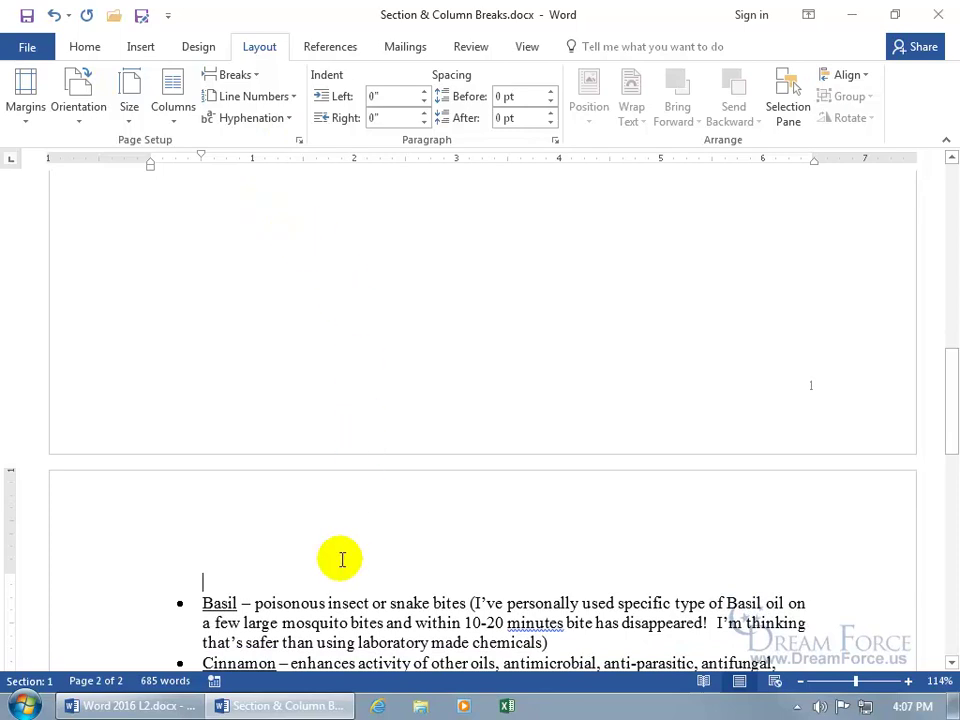
left_click(54, 15)
Step: Add a Ctrl+Enter page break before Basil and undo it again
scroll(258, 290, "up", 1)
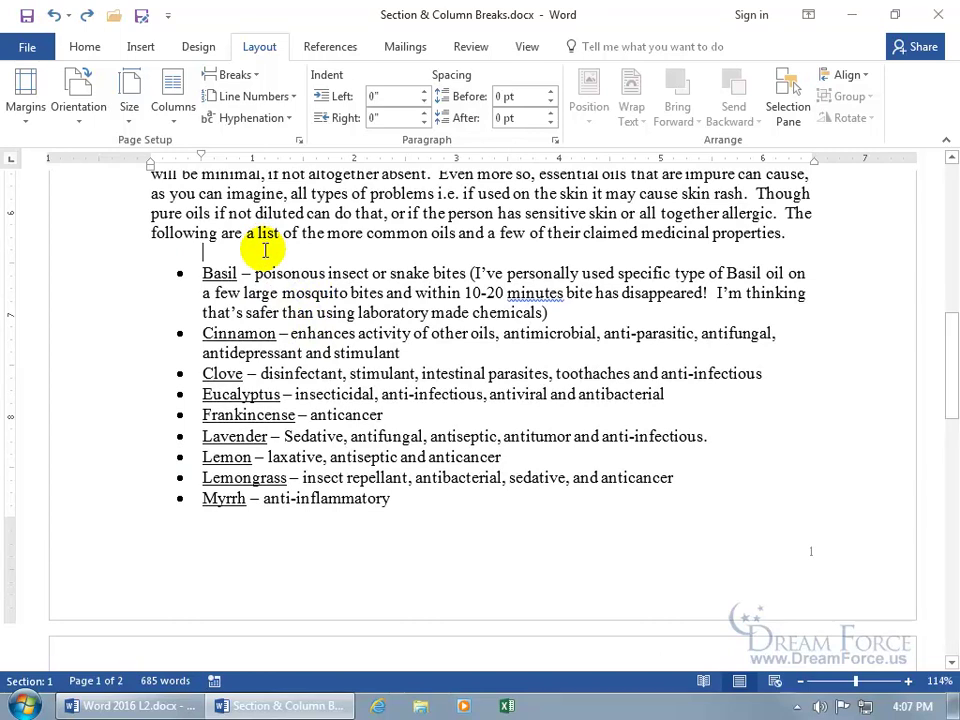
key("ctrl+Return")
left_click(54, 15)
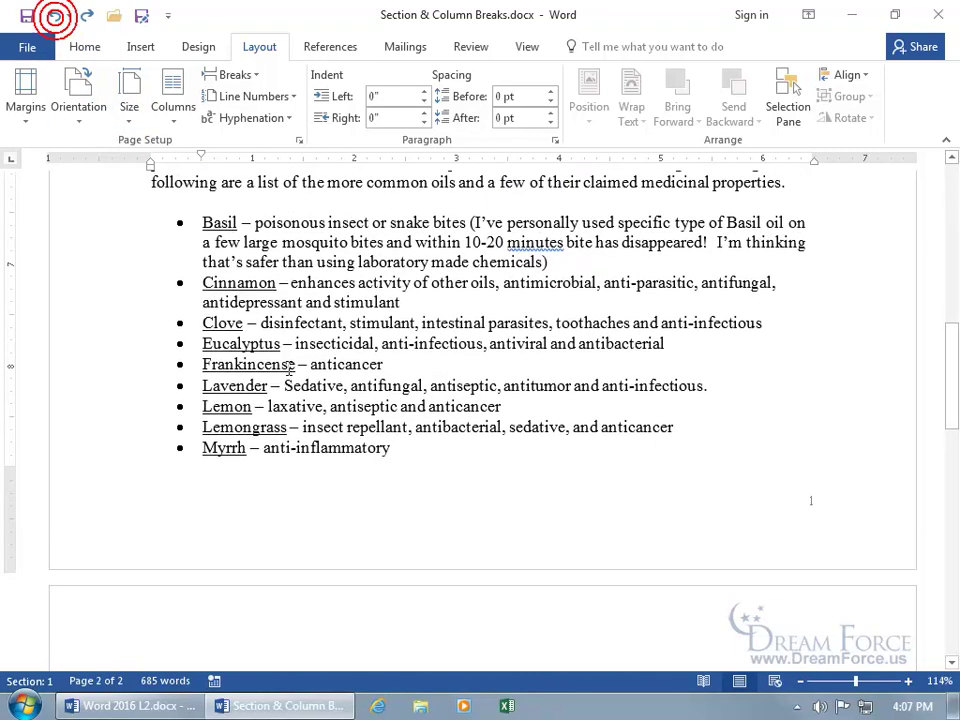
scroll(332, 373, "up", 1)
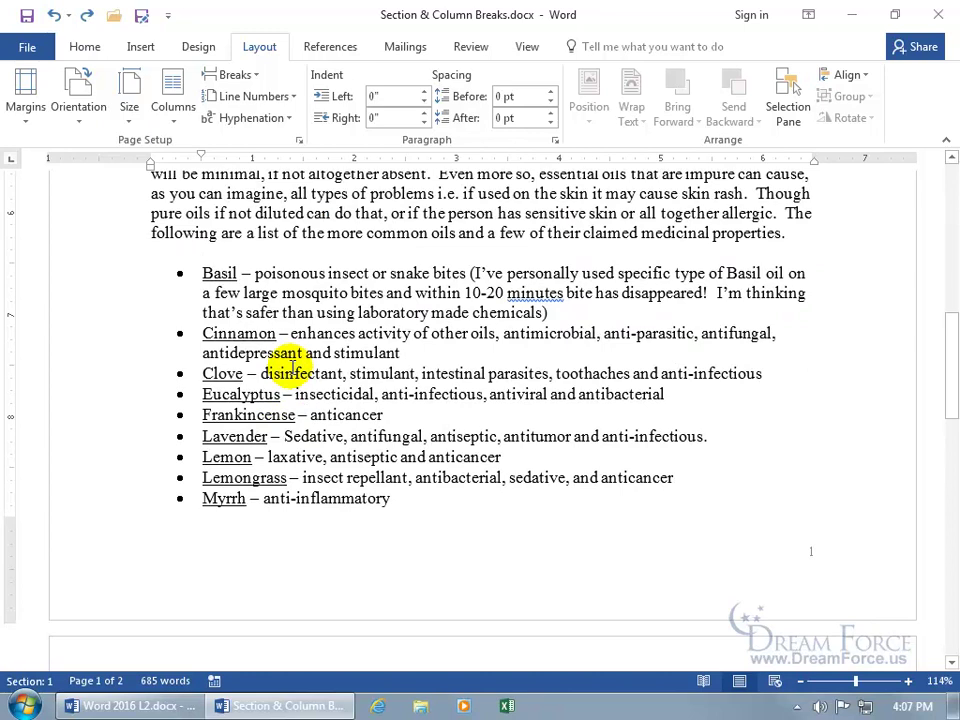
left_click(233, 76)
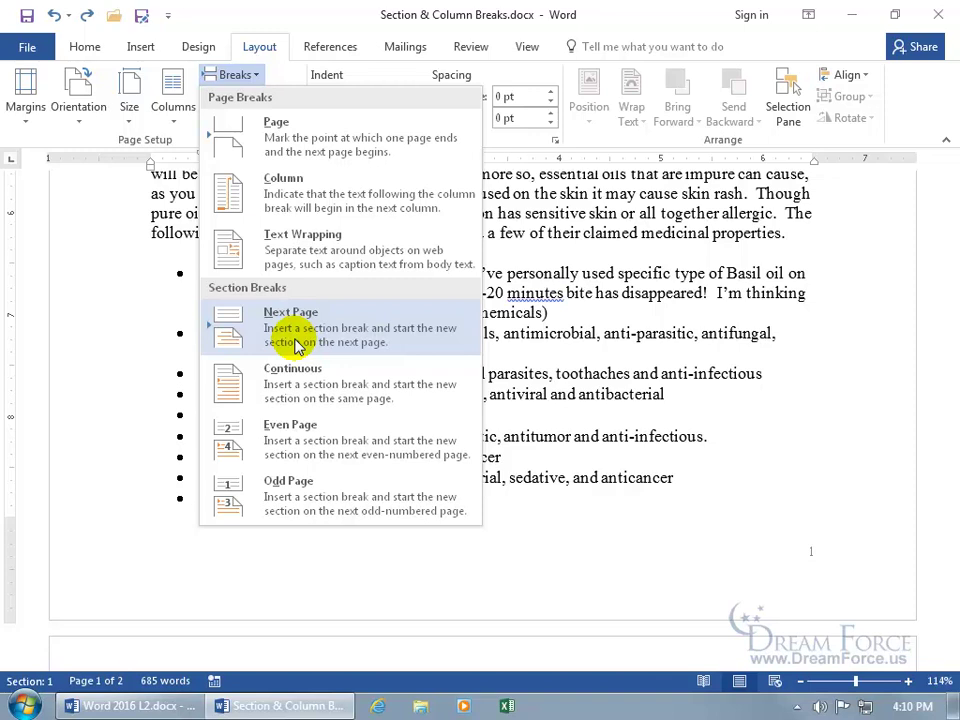
left_click(513, 333)
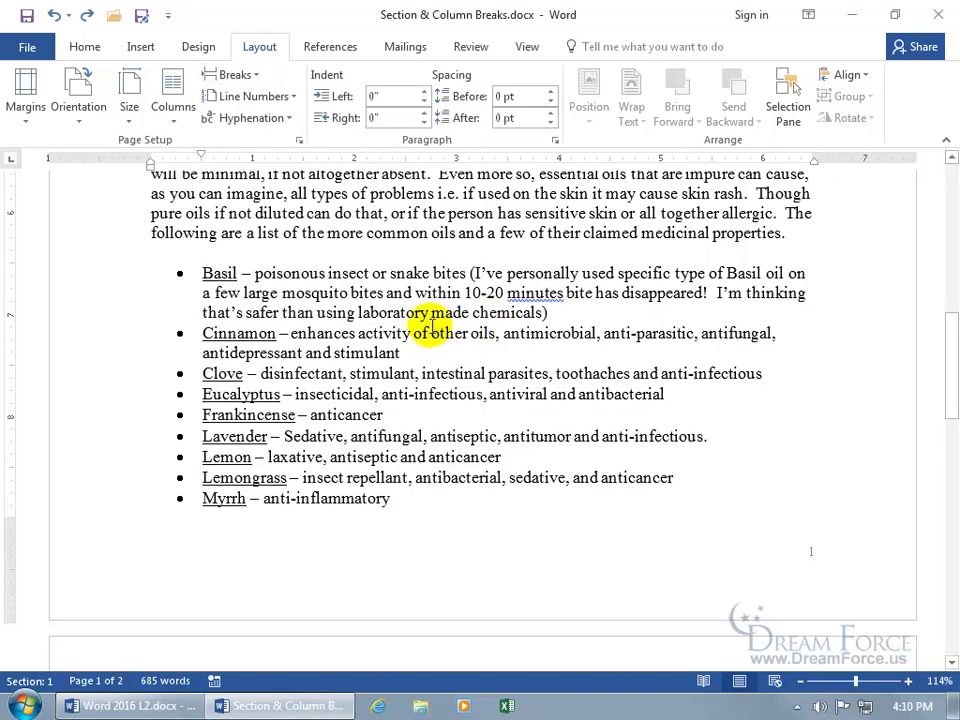
scroll(405, 352, "down", 4)
scroll(405, 350, "down", 4)
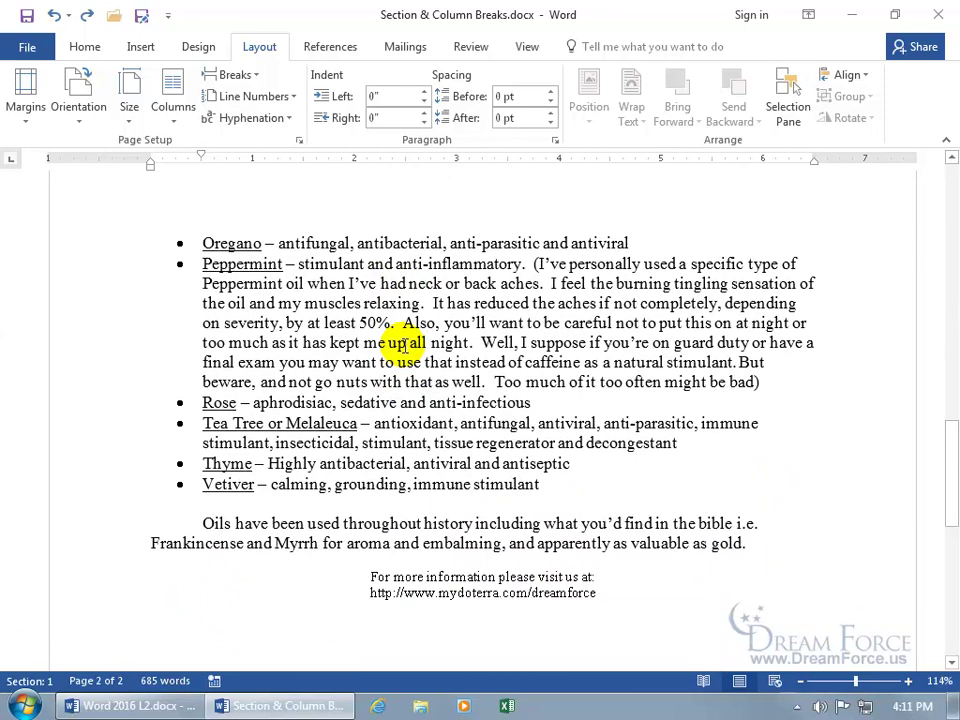
left_click(352, 533)
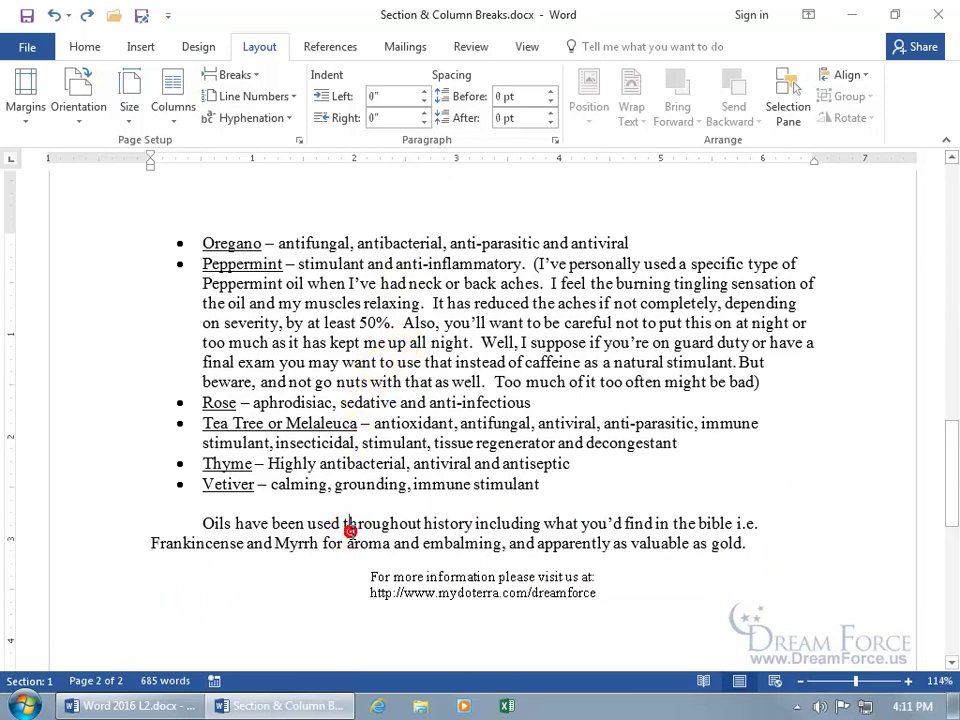
scroll(350, 530, "up", 8)
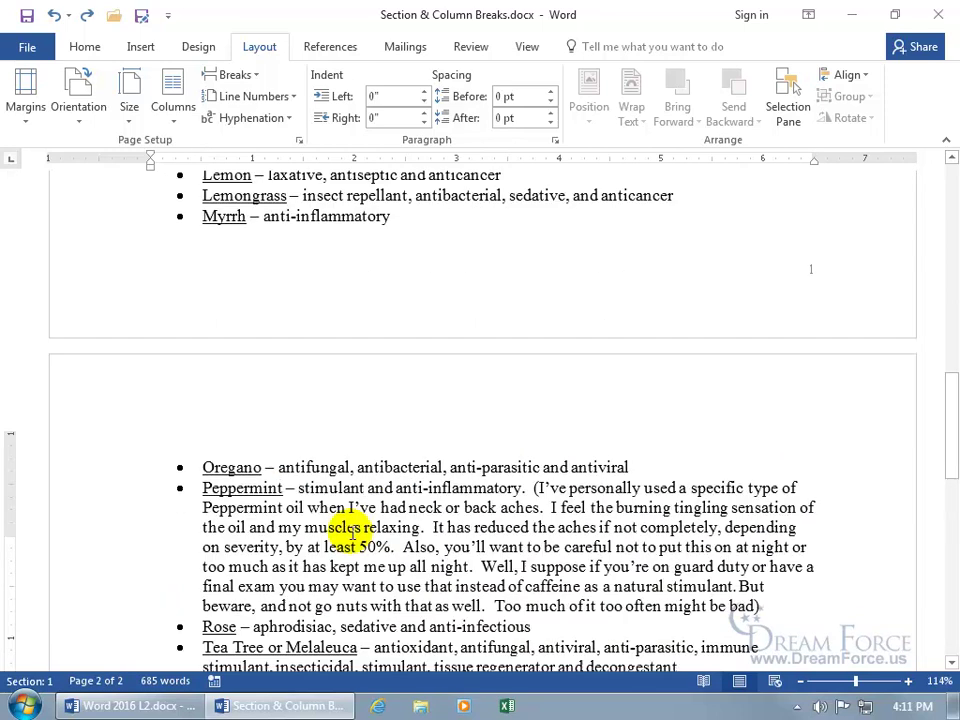
left_click(333, 283)
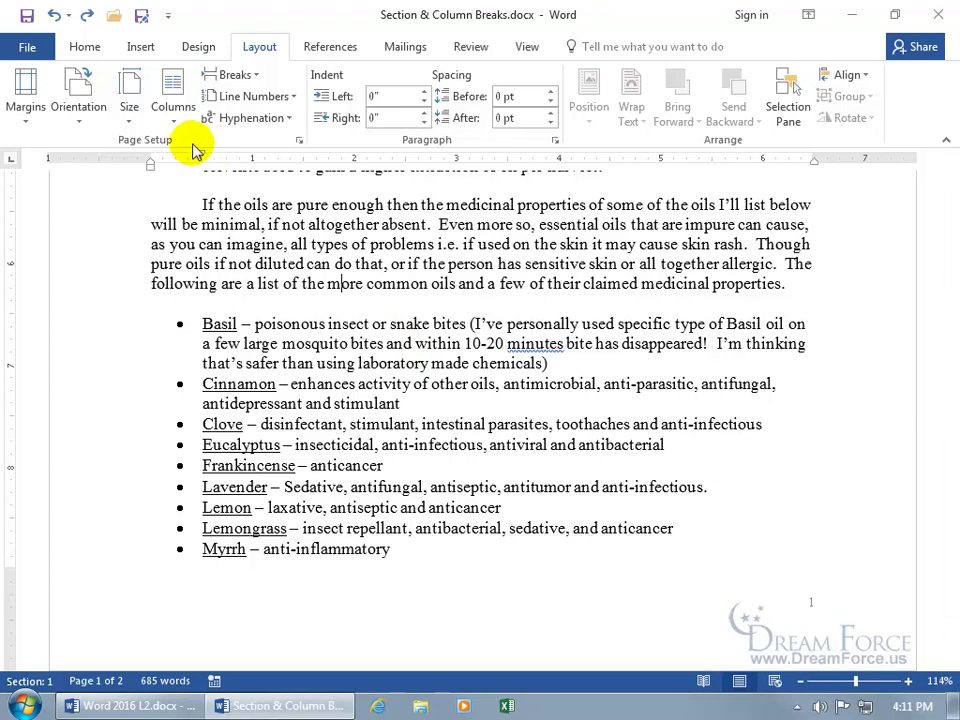
left_click(172, 118)
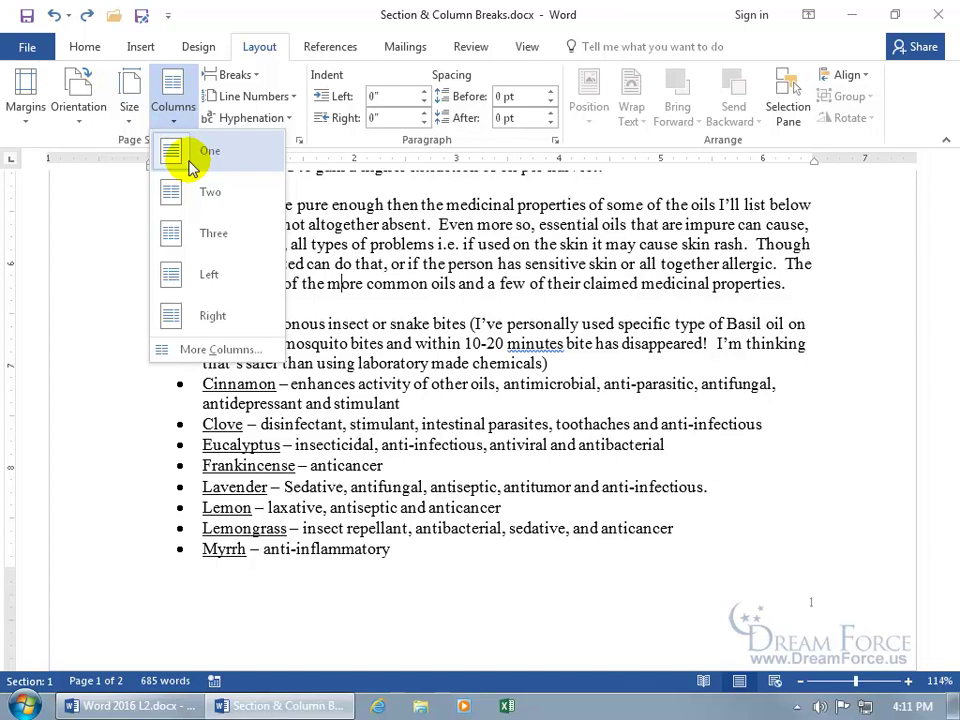
left_click(186, 190)
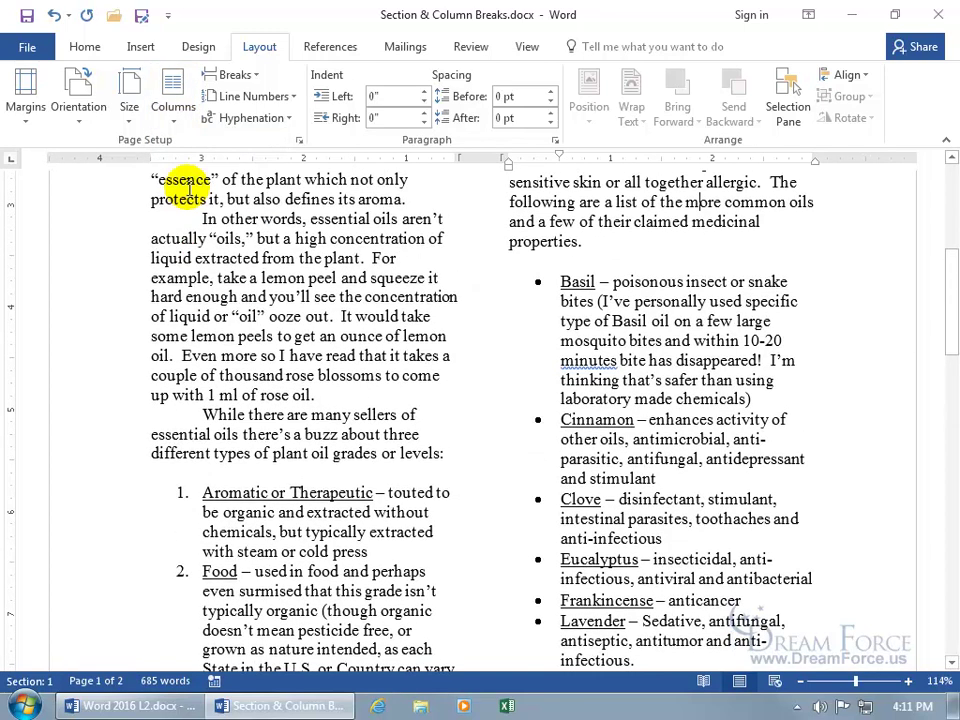
scroll(280, 340, "up", 5)
scroll(288, 340, "up", 3)
scroll(288, 340, "down", 5)
scroll(288, 340, "down", 15)
scroll(288, 340, "down", 6)
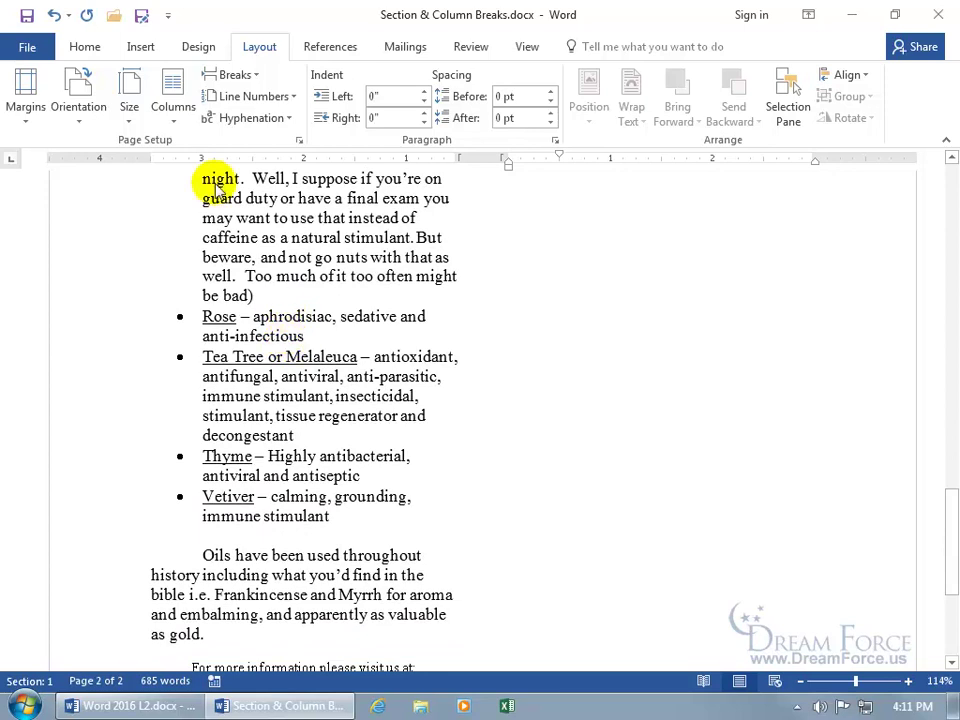
left_click(53, 16)
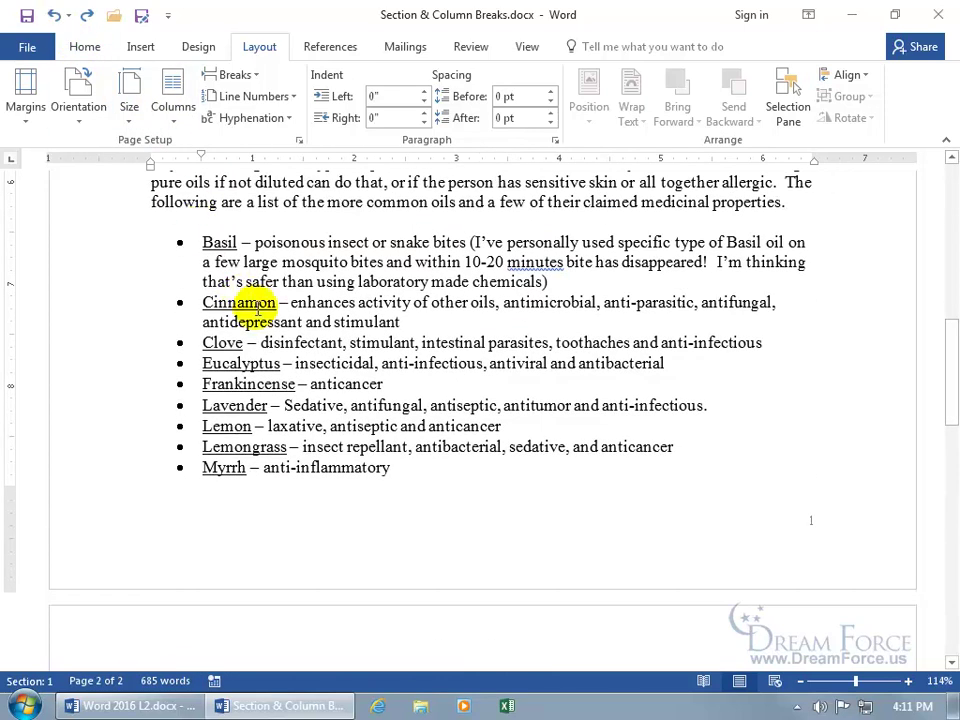
Step: Insert a Continuous section break on the empty line above the Basil list
scroll(251, 330, "up", 3)
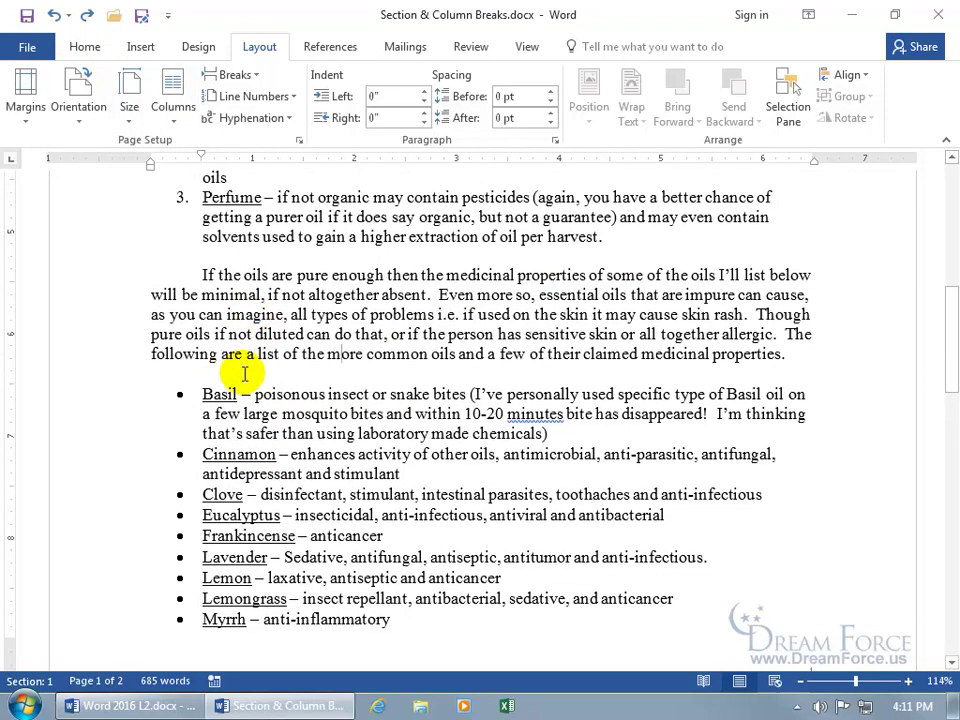
left_click(194, 373)
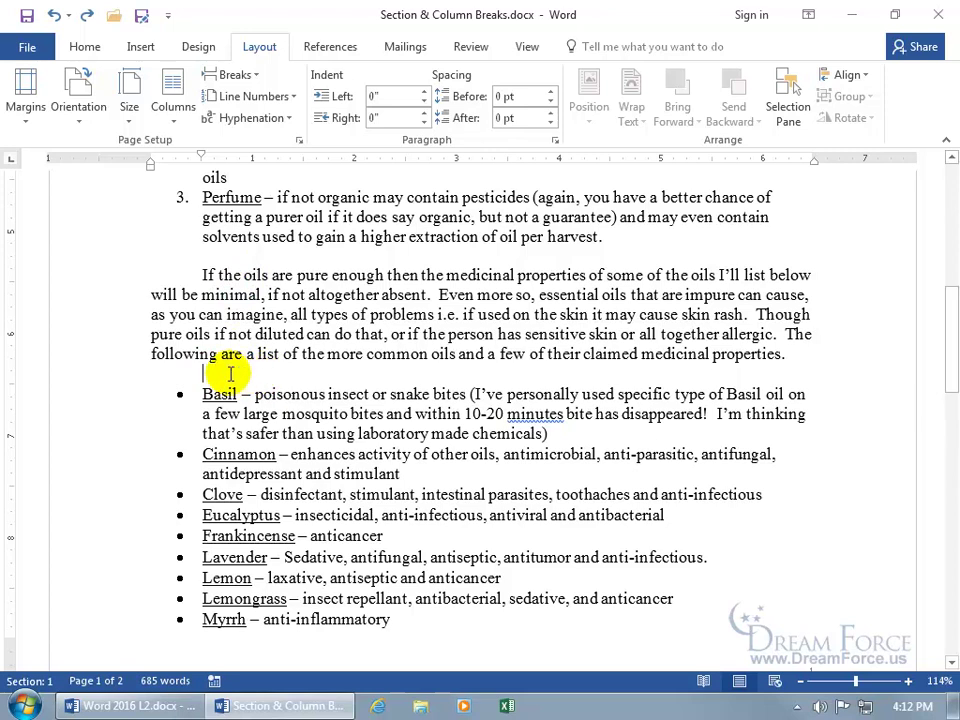
left_click(274, 373)
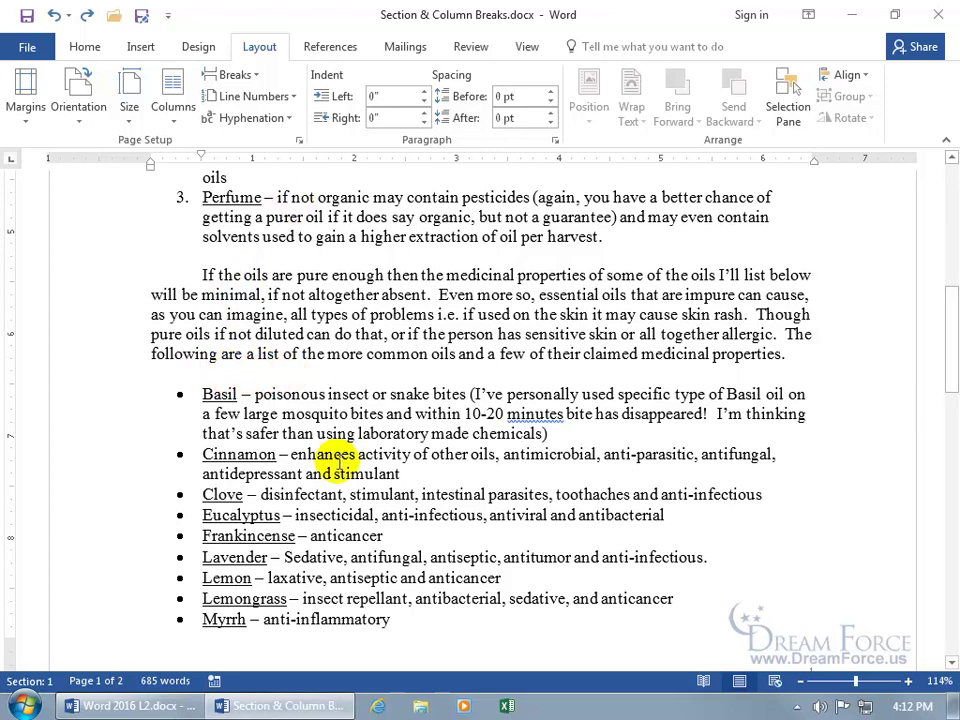
left_click(240, 75)
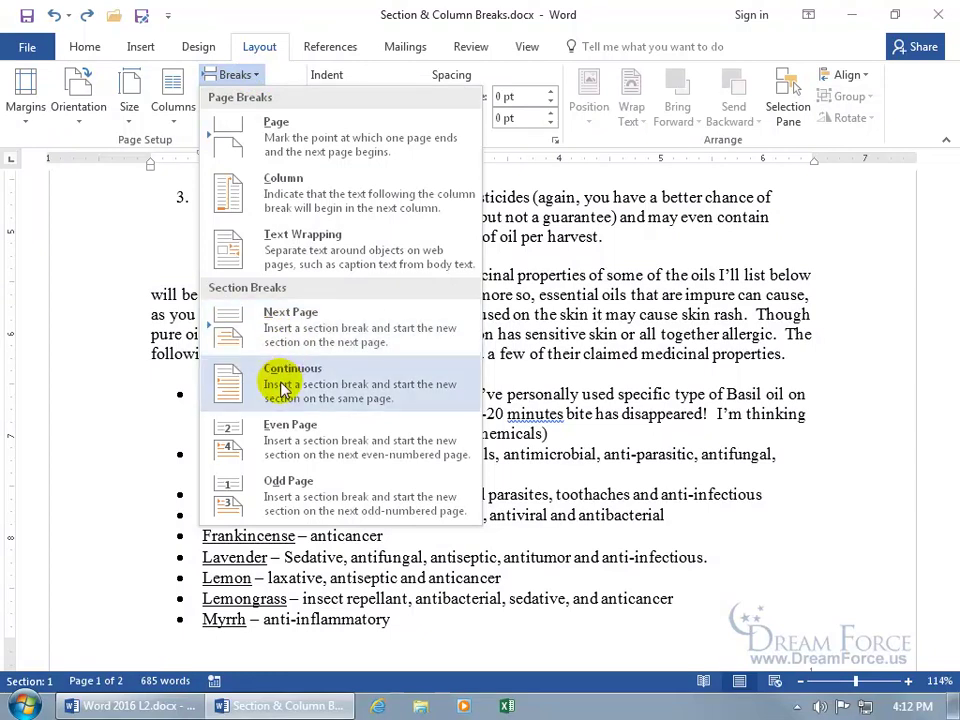
left_click(281, 384)
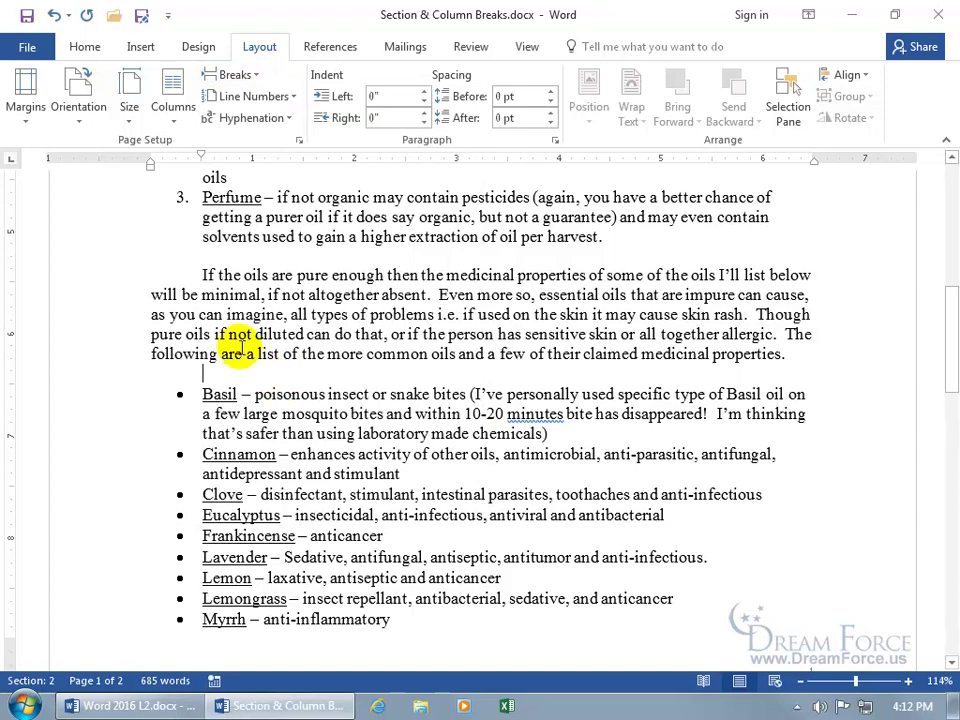
Step: Turn on Show/Hide ¶ on the Home ribbon to display formatting marks
left_click(85, 47)
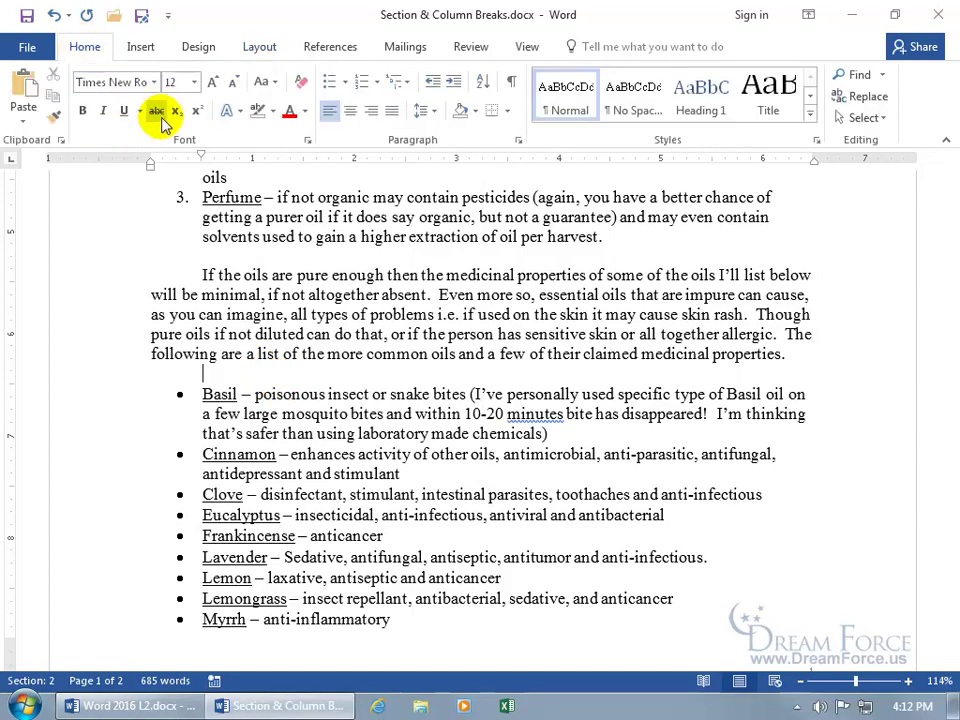
left_click(511, 84)
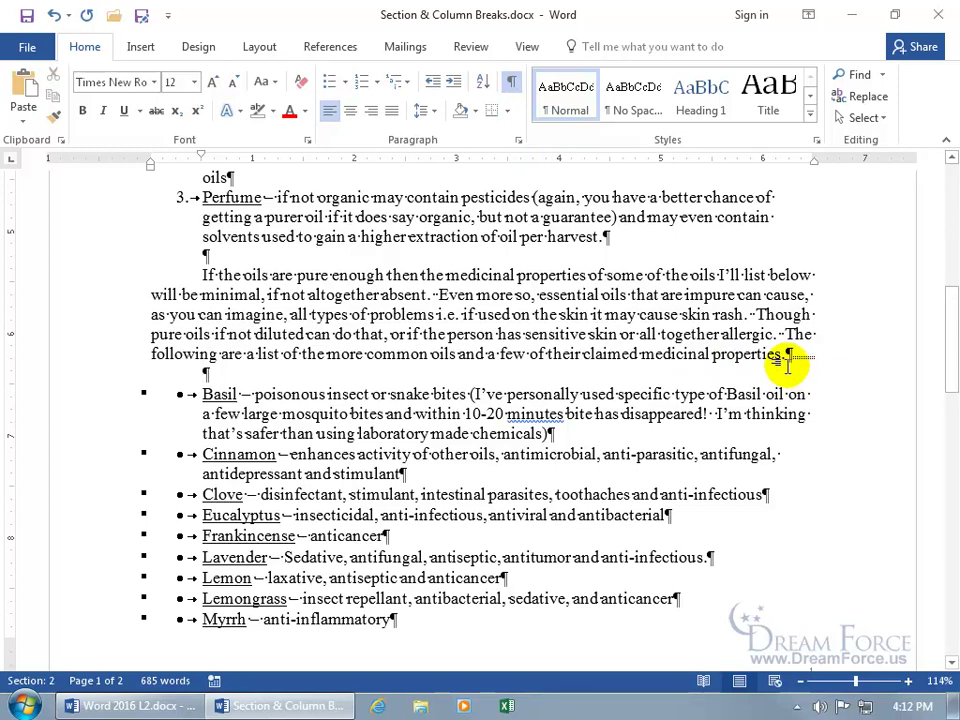
Step: Delete the intro paragraph's closing words to reveal the section break, undo, then type 'dfd' at its end
left_click_drag(789, 360, 514, 364)
key("Delete")
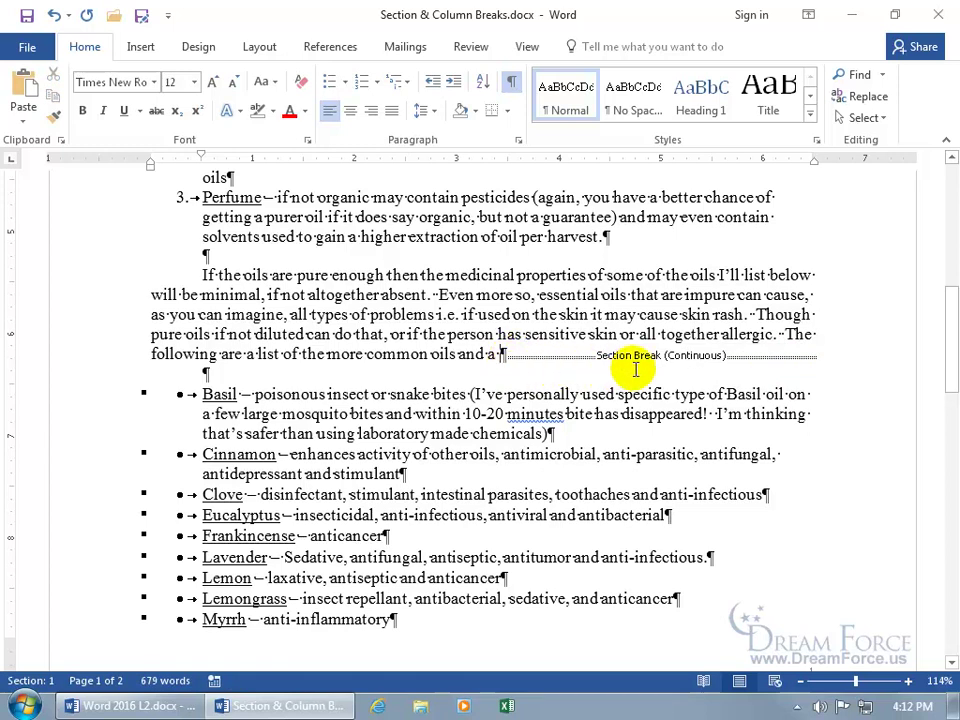
left_click(53, 15)
left_click(787, 356)
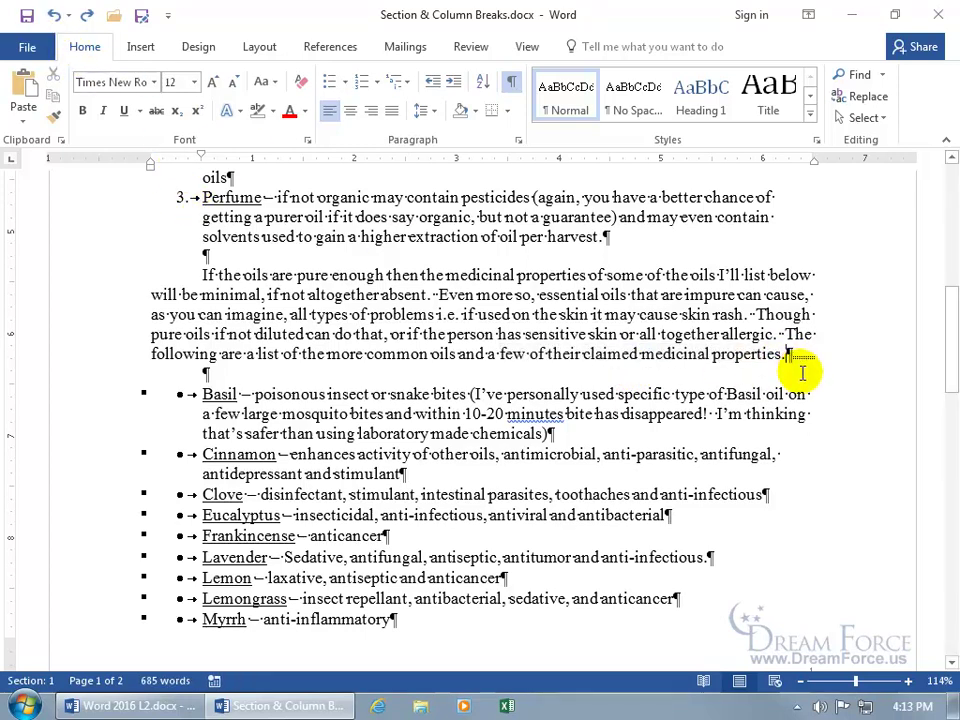
type("dfd")
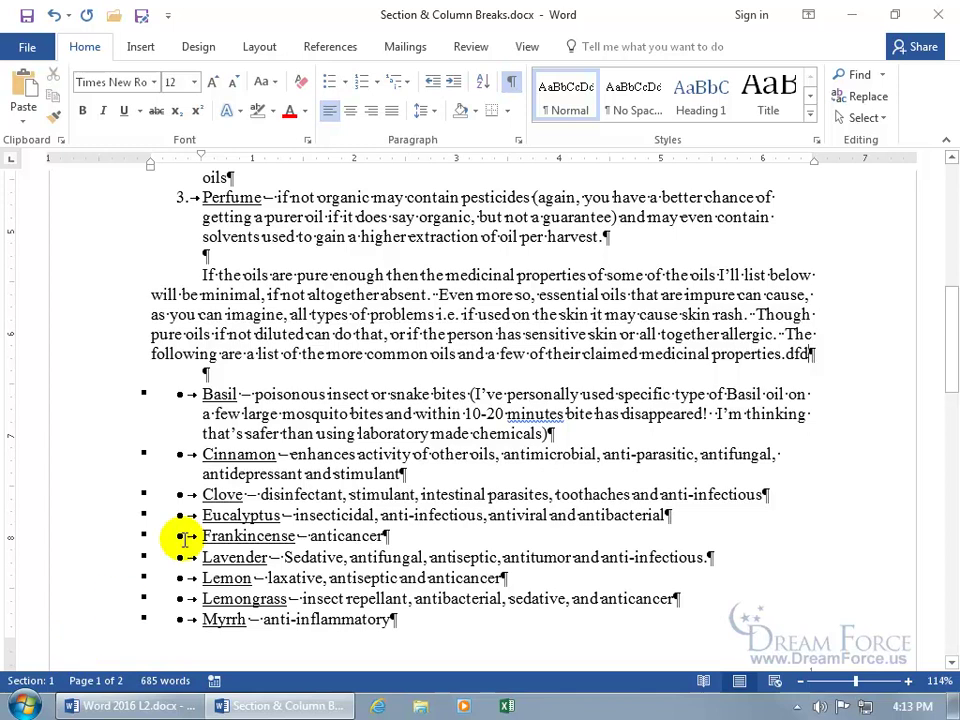
left_click(370, 404)
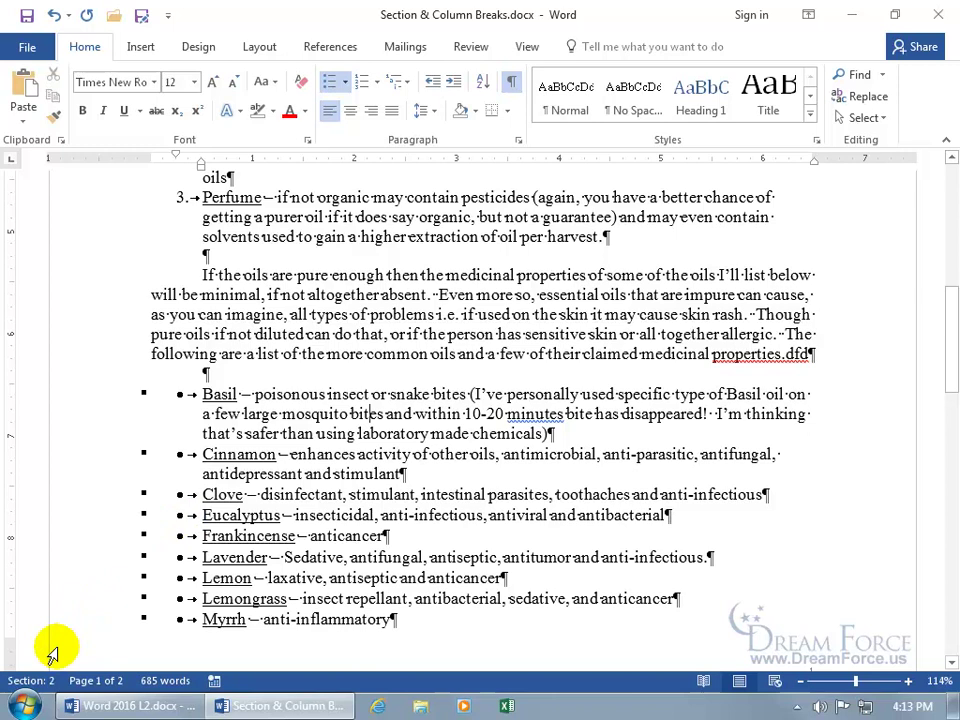
left_click(366, 234)
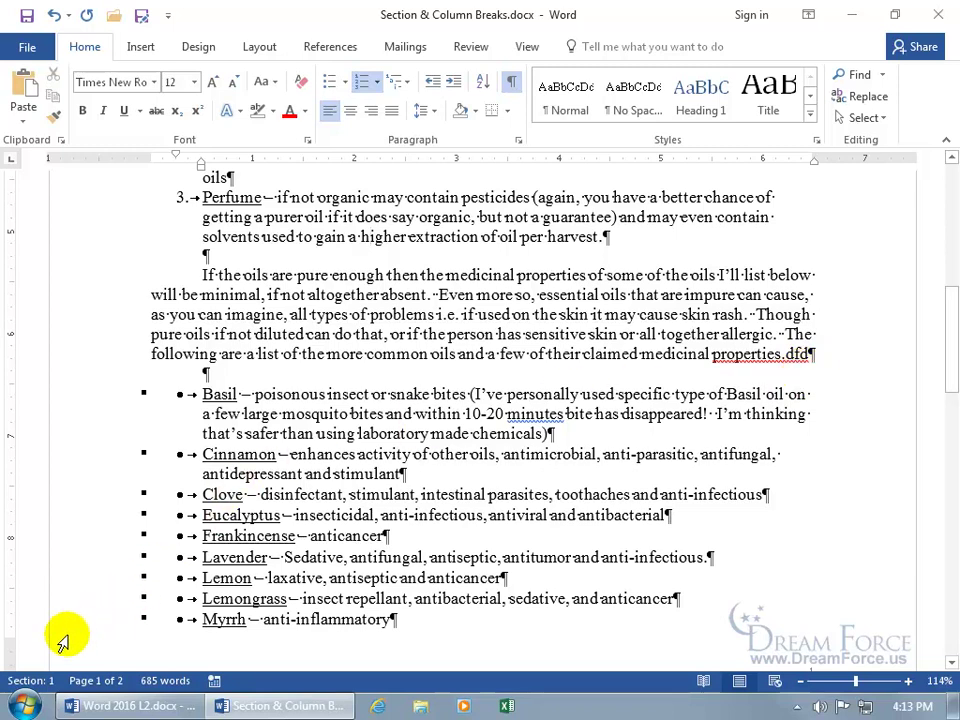
right_click(57, 683)
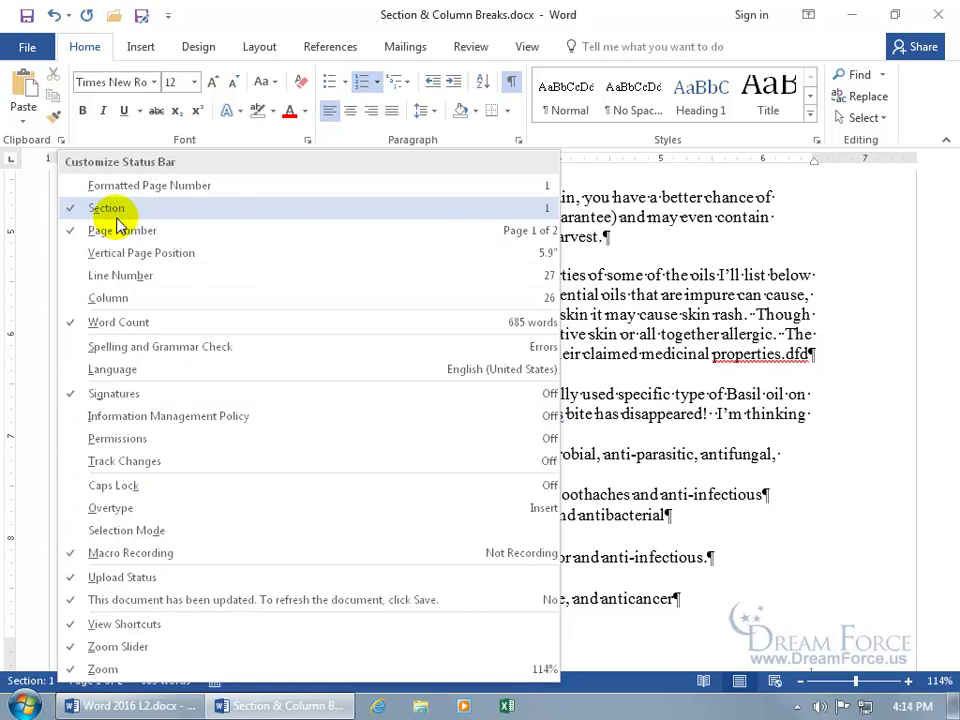
left_click(600, 312)
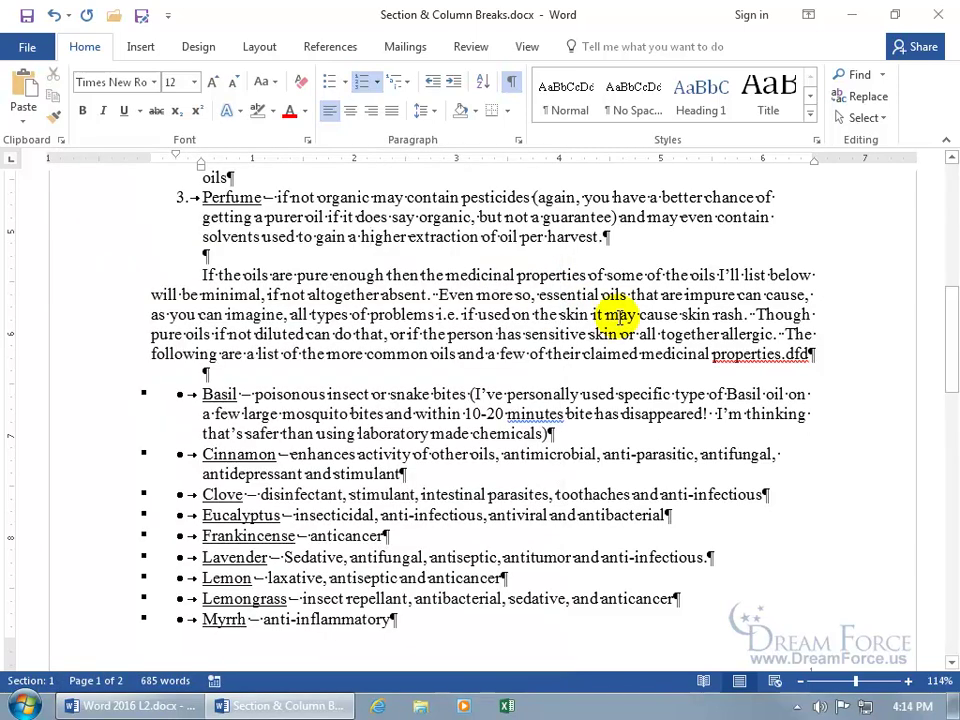
Step: Remove the stray letters after 'properties.' and use Go To to jump to section 2
left_click(800, 356)
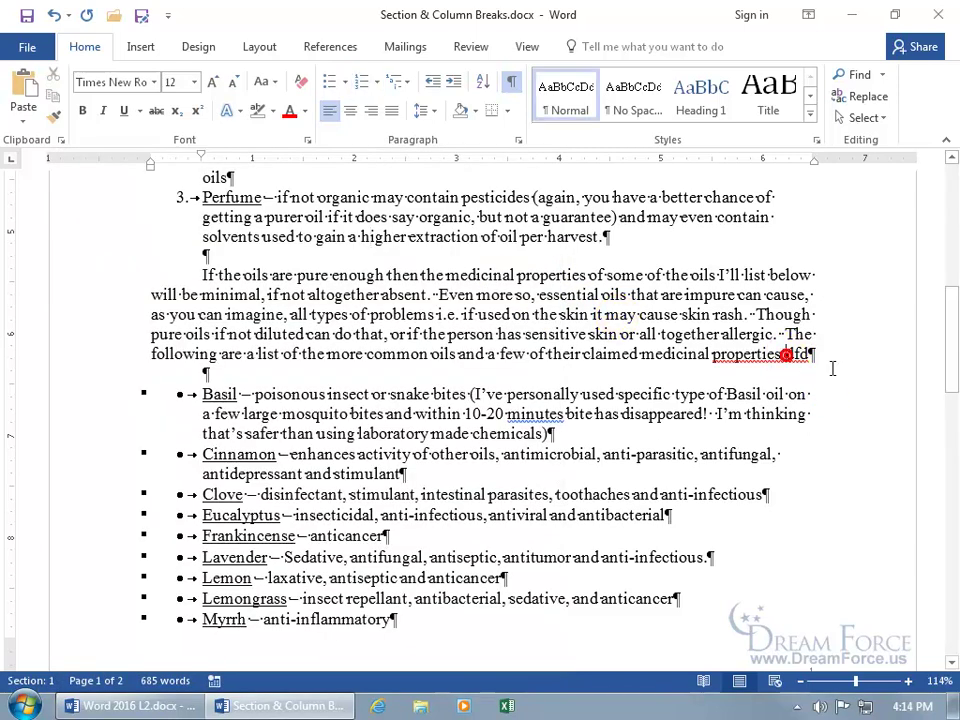
key("BackSpace")
key("BackSpace")
key("BackSpace")
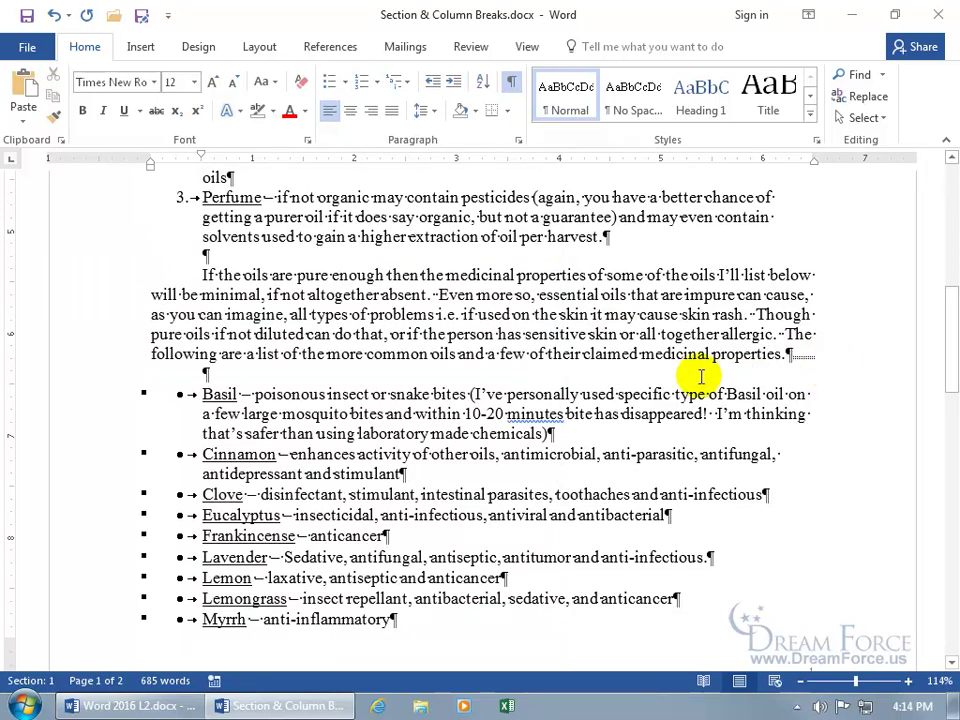
key("F5")
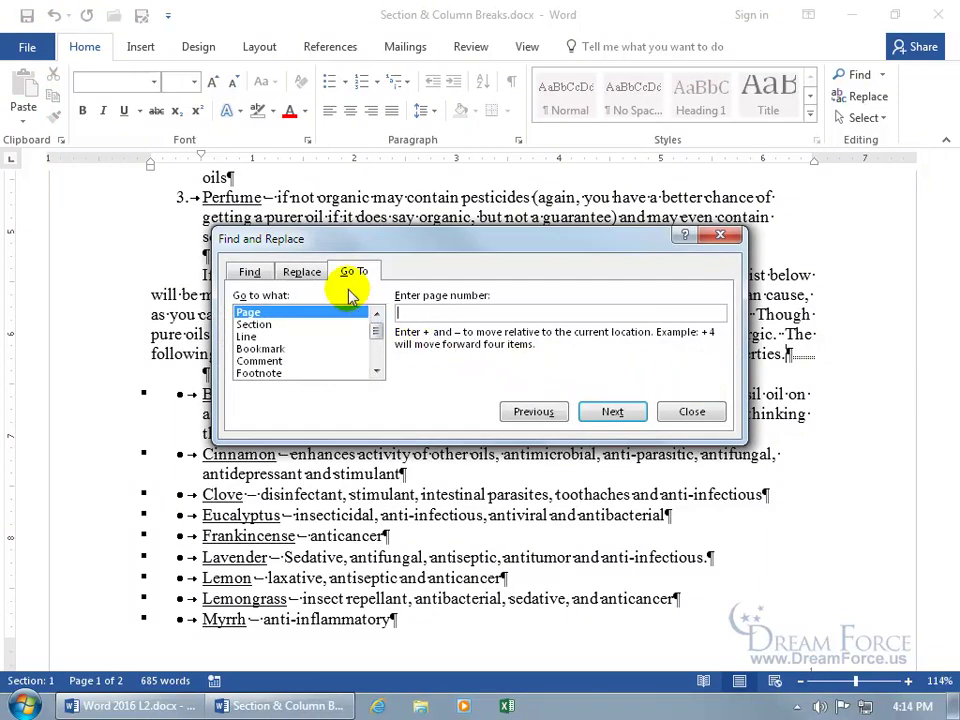
left_click(264, 326)
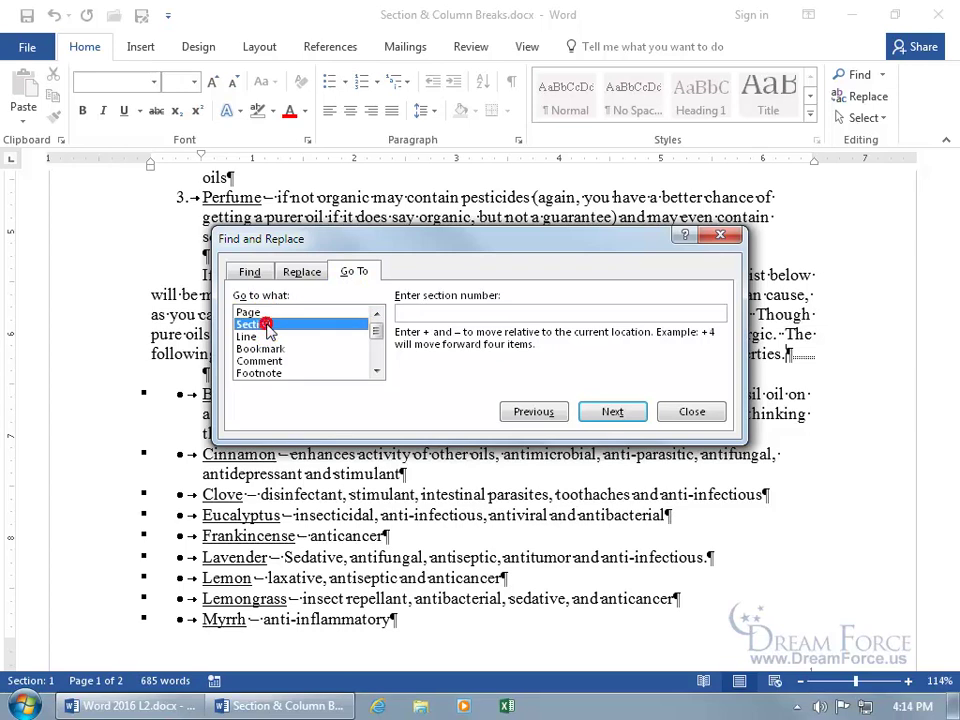
left_click(413, 314)
type("2")
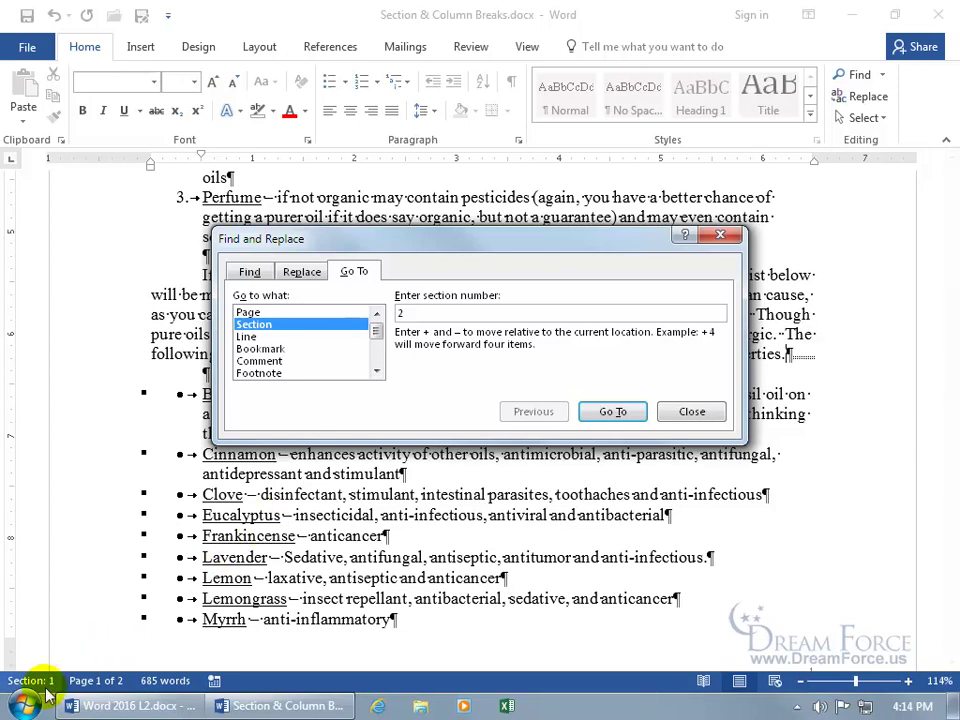
left_click(607, 409)
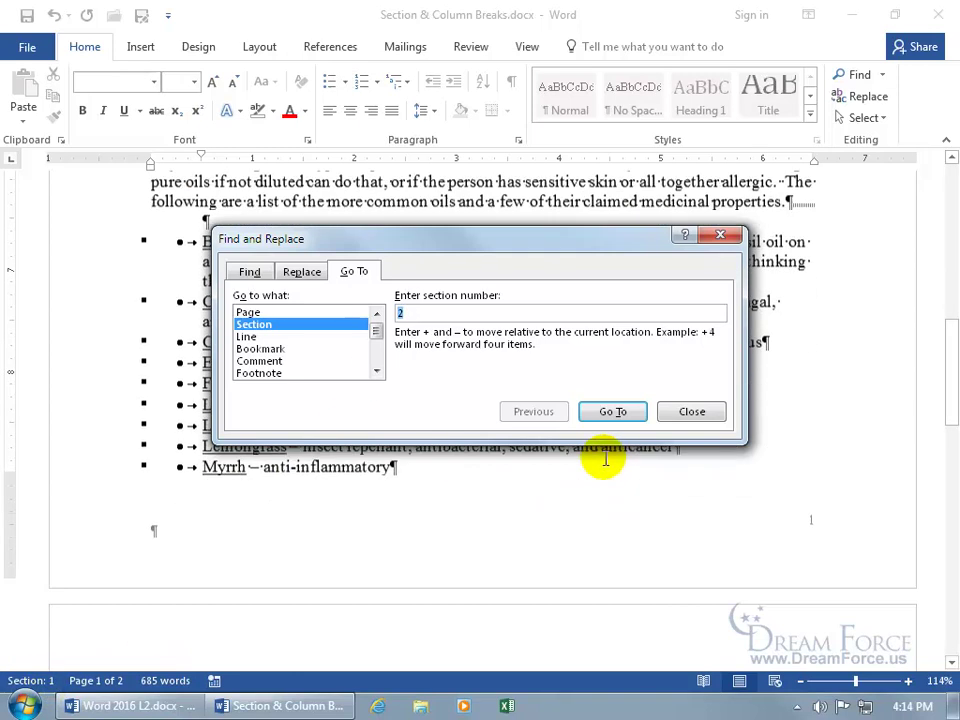
left_click(694, 413)
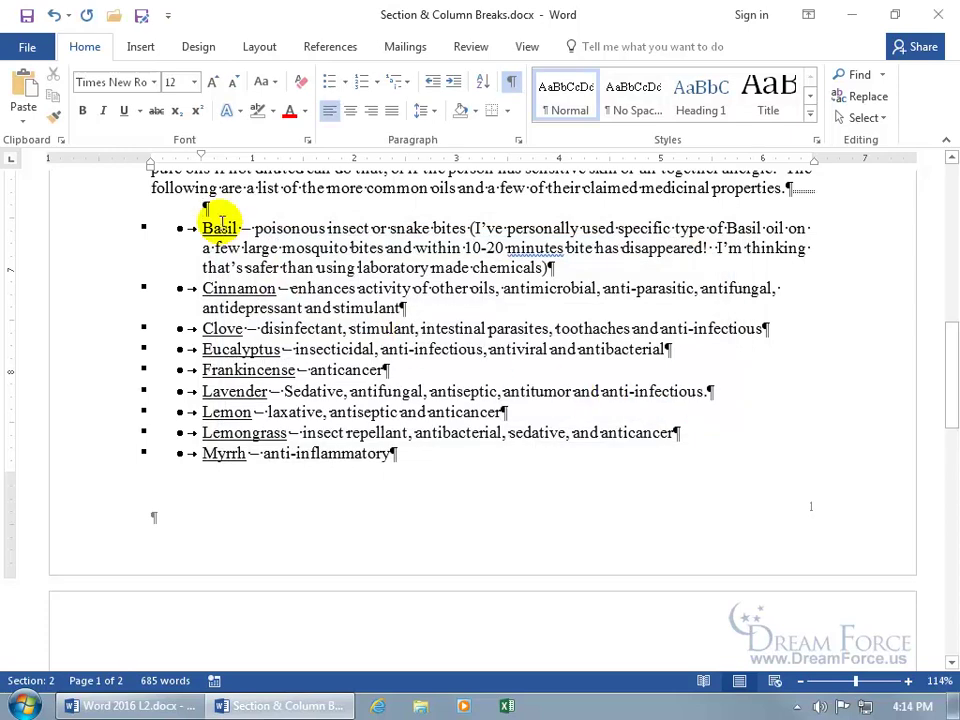
Step: Reopen Go To with Ctrl+G and jump back to section 1
key("ctrl+g")
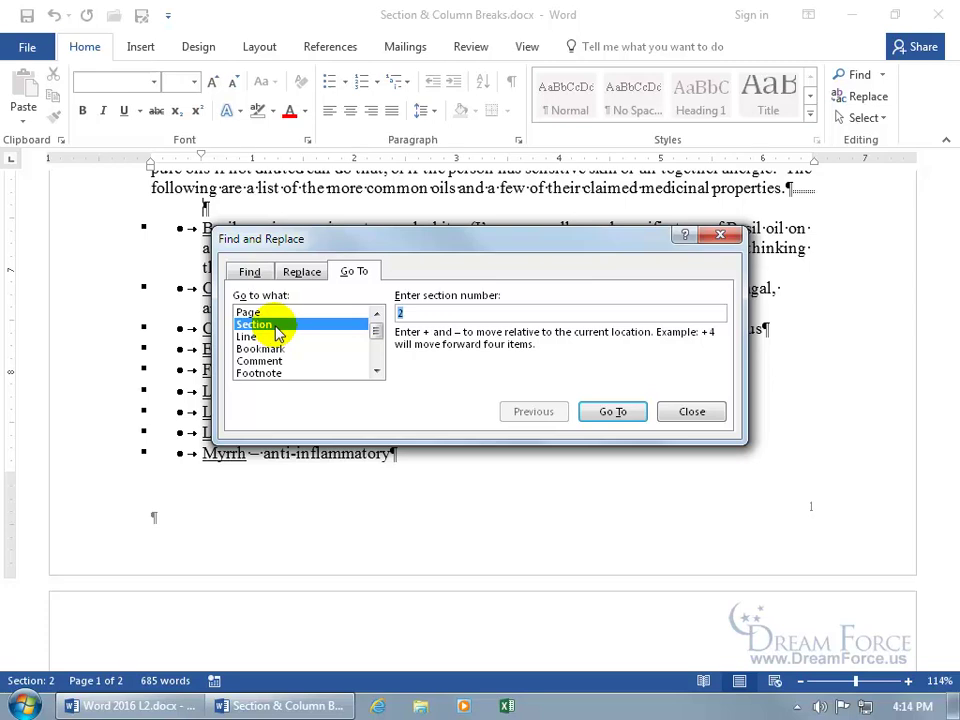
left_click(400, 314)
key("BackSpace")
type("1")
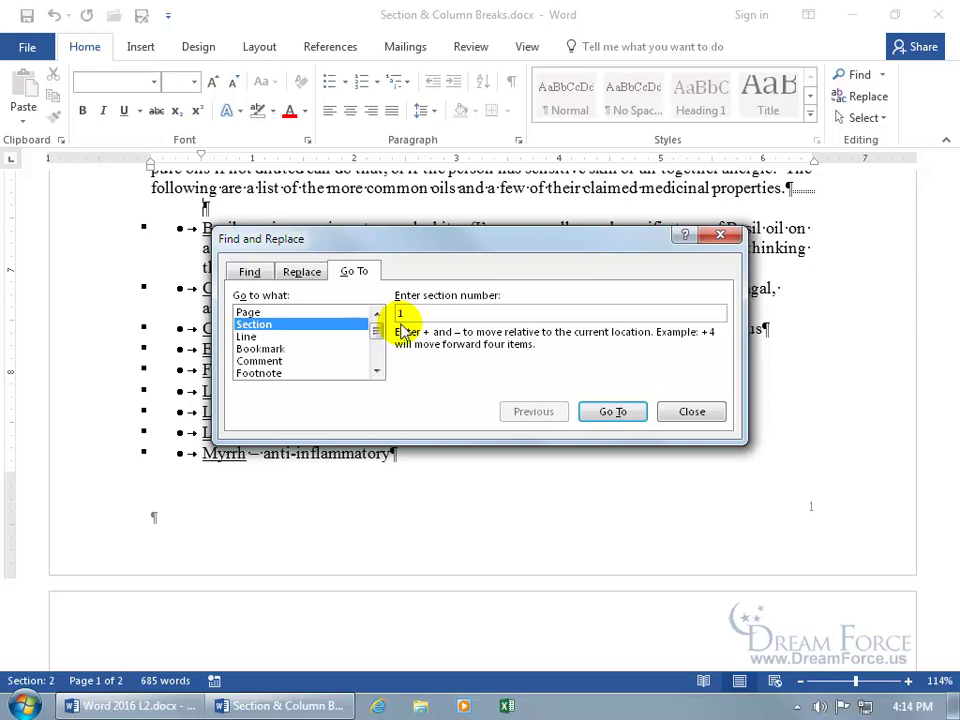
key("Return")
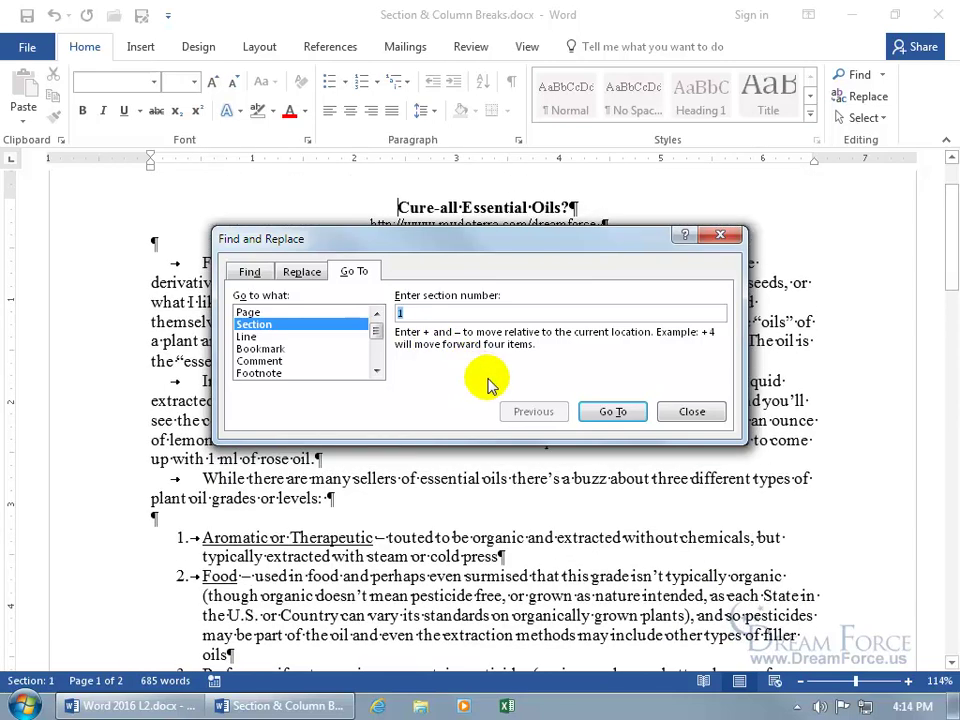
left_click(720, 411)
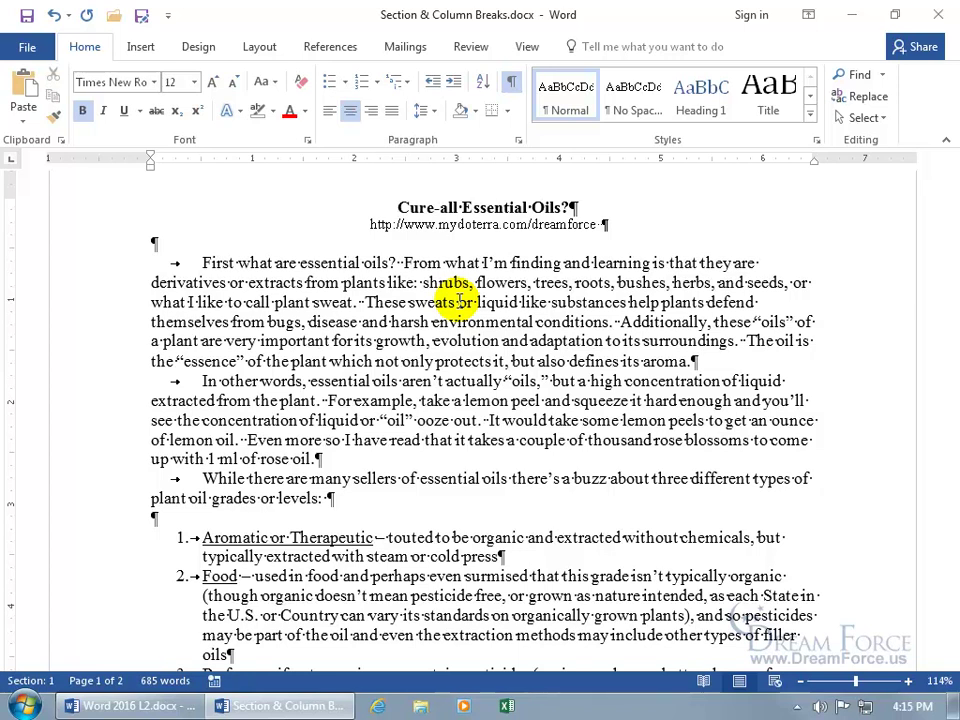
scroll(458, 300, "down", 9)
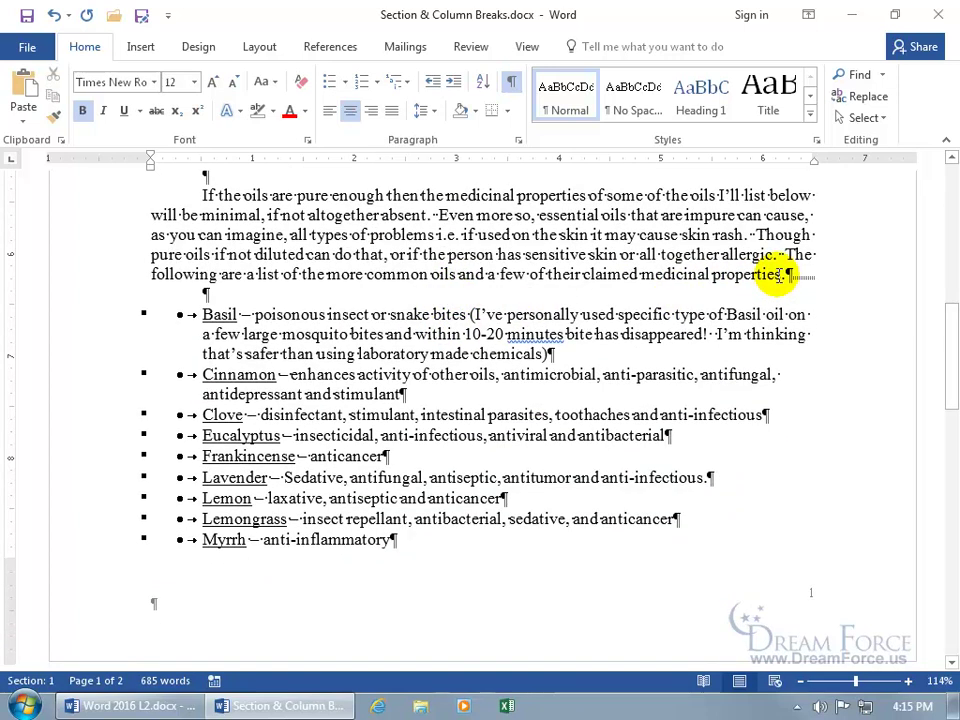
left_click(462, 334)
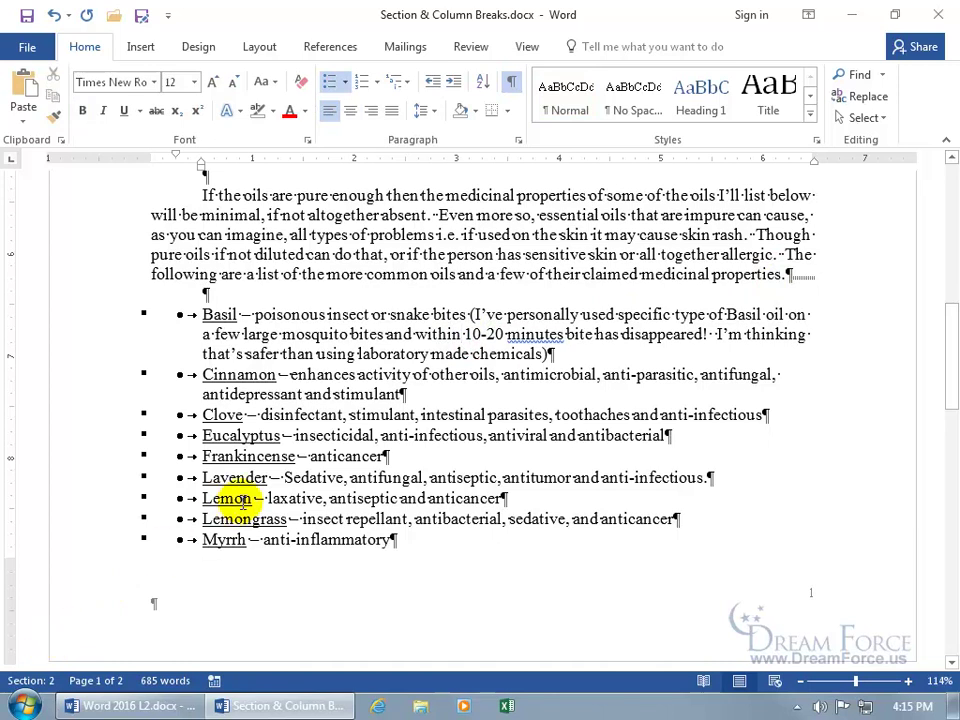
left_click(259, 46)
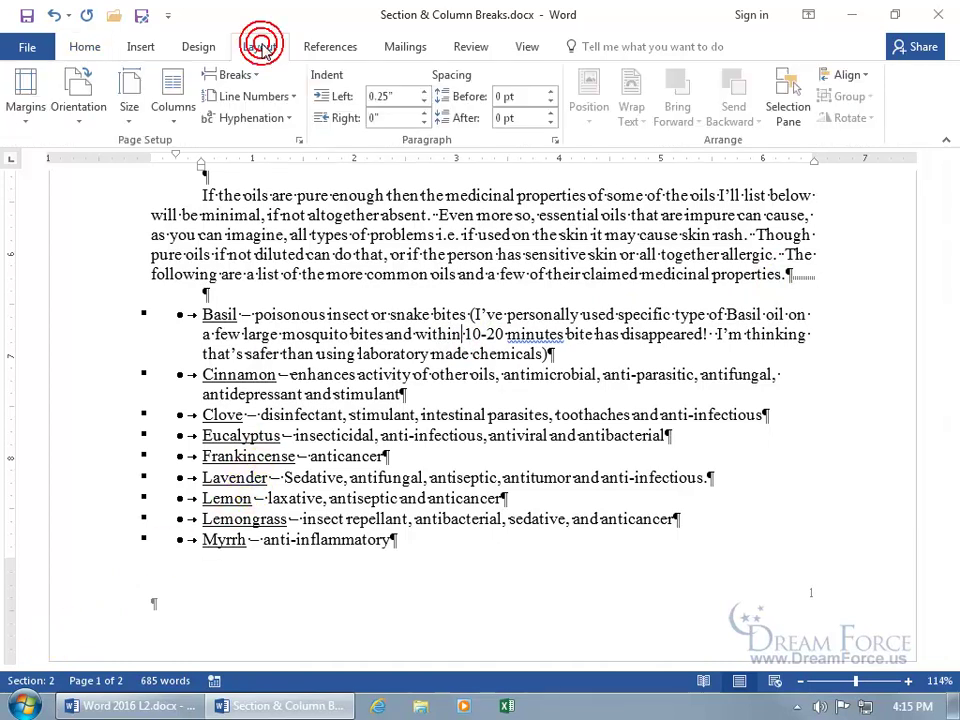
left_click(174, 112)
left_click(176, 197)
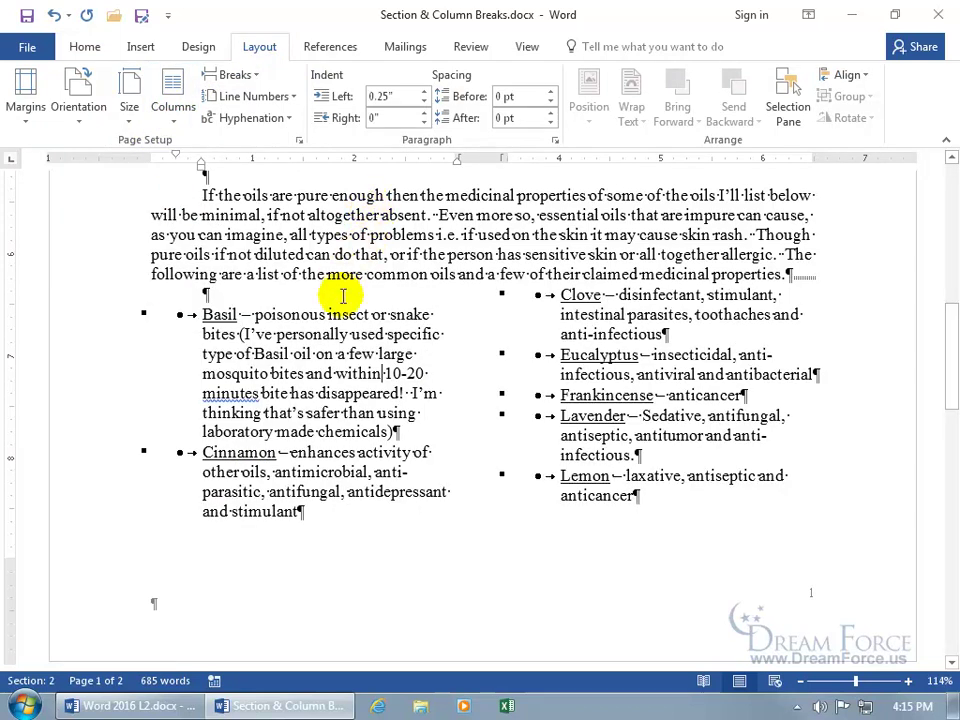
scroll(454, 288, "up", 1)
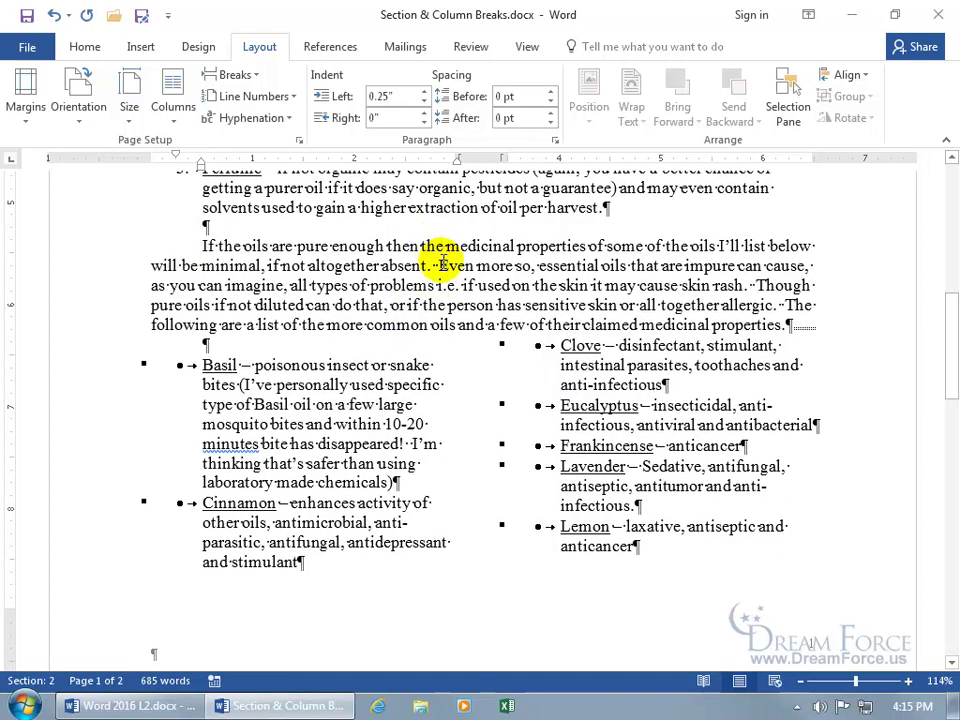
scroll(443, 257, "down", 10)
scroll(443, 261, "down", 15)
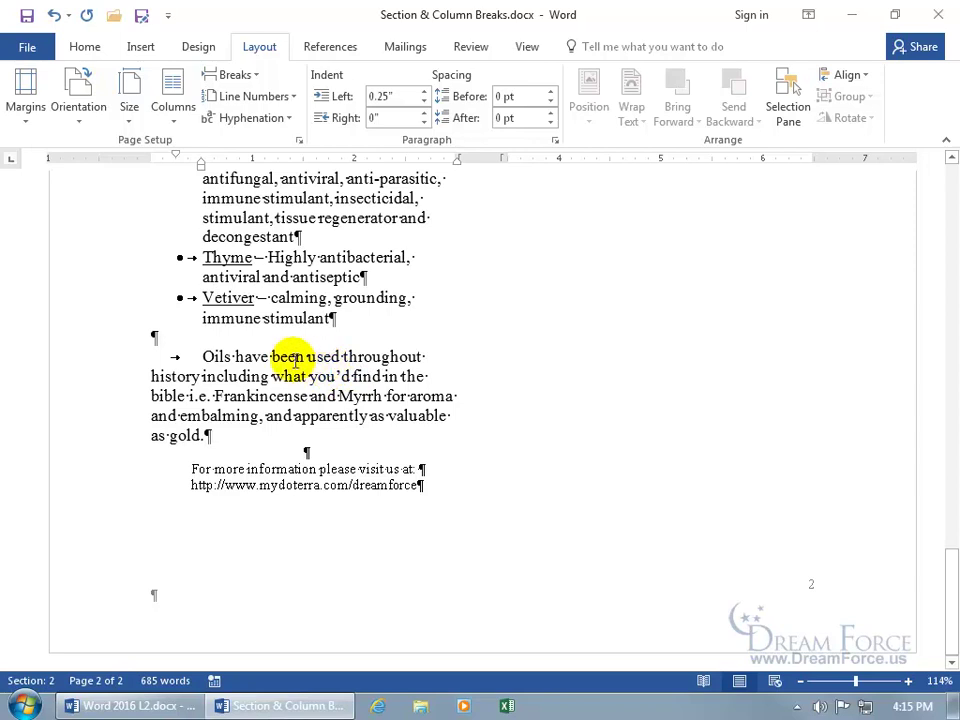
Step: Insert a Continuous section break before the closing 'Oils have been used…' paragraph
left_click(152, 340)
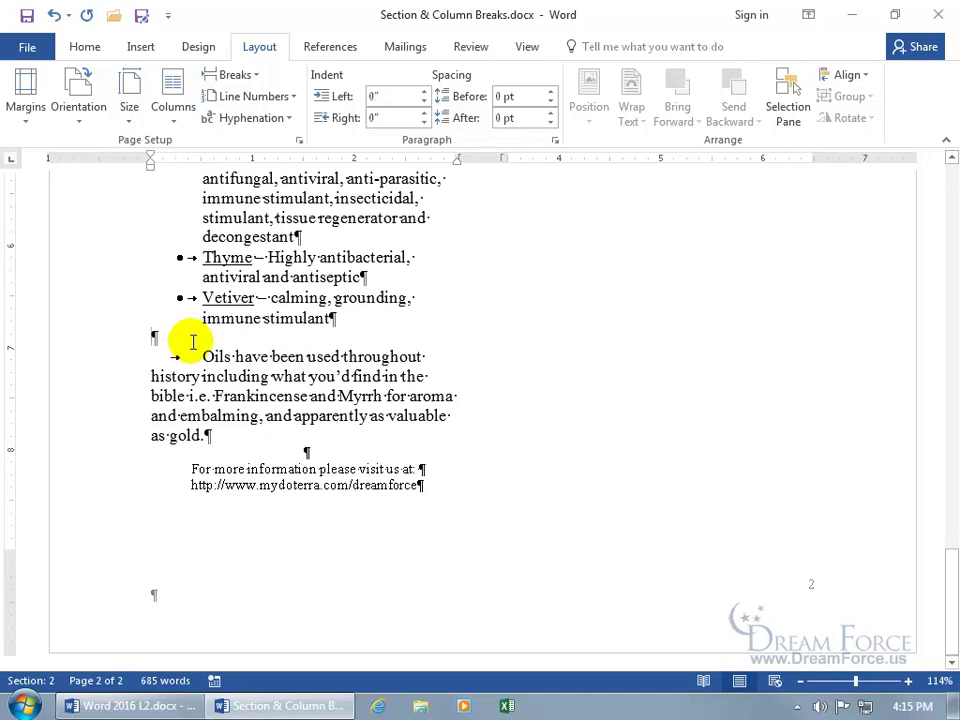
left_click(250, 74)
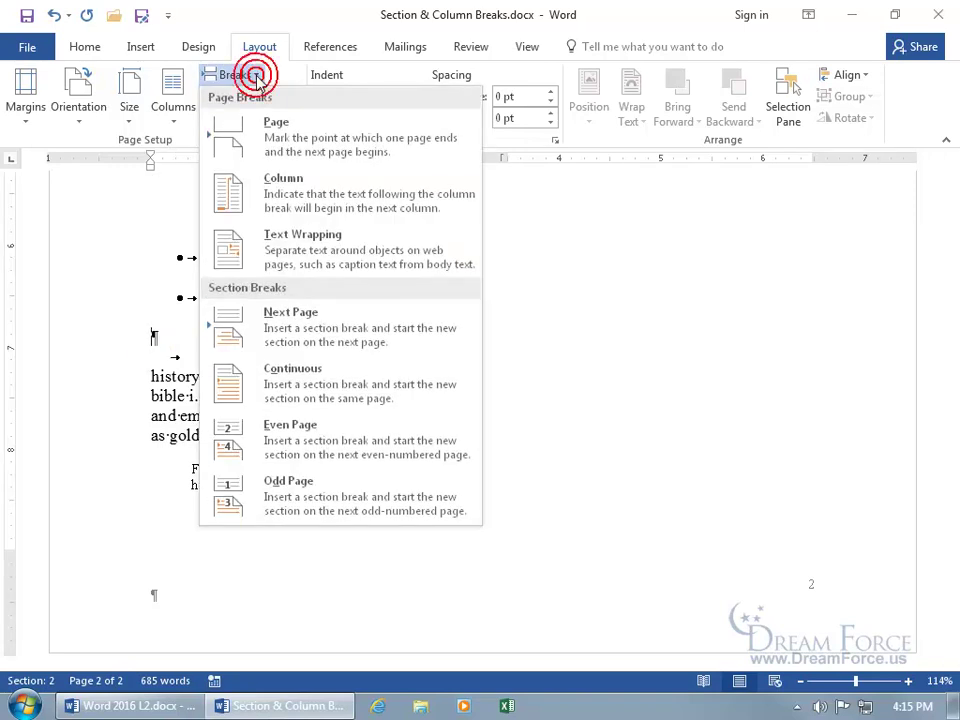
left_click(269, 380)
scroll(269, 377, "up", 3)
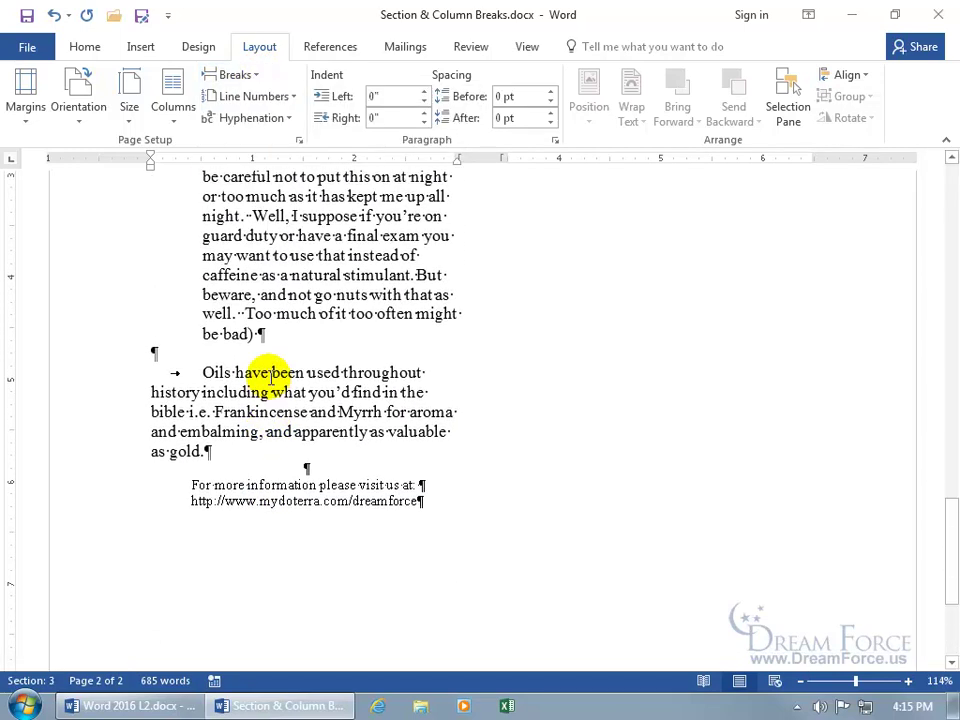
scroll(268, 380, "down", 3)
scroll(268, 382, "up", 5)
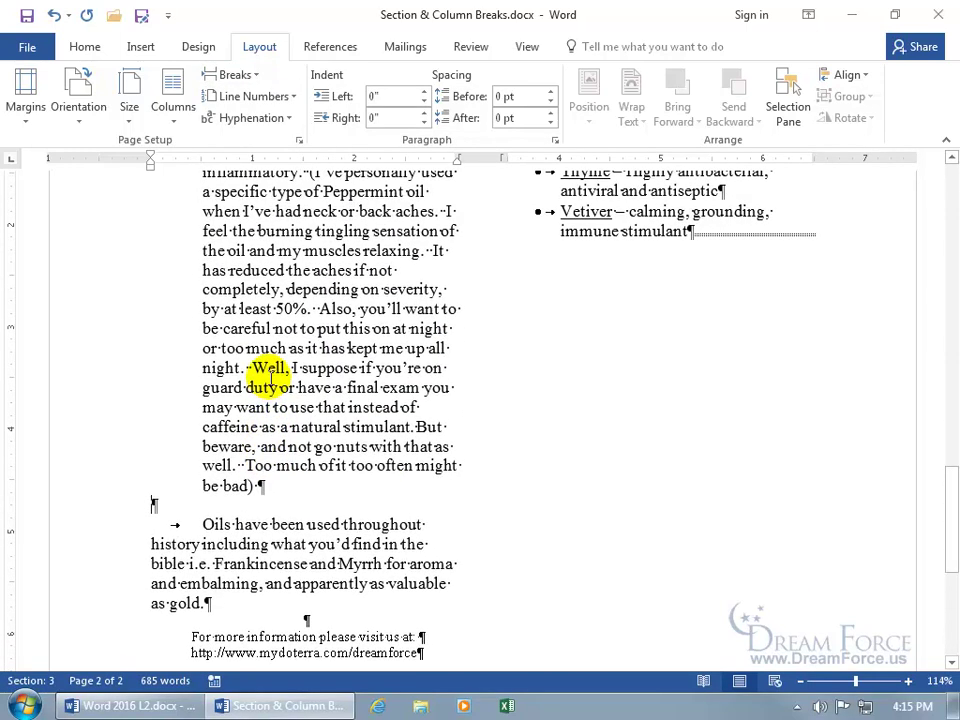
scroll(268, 378, "up", 1)
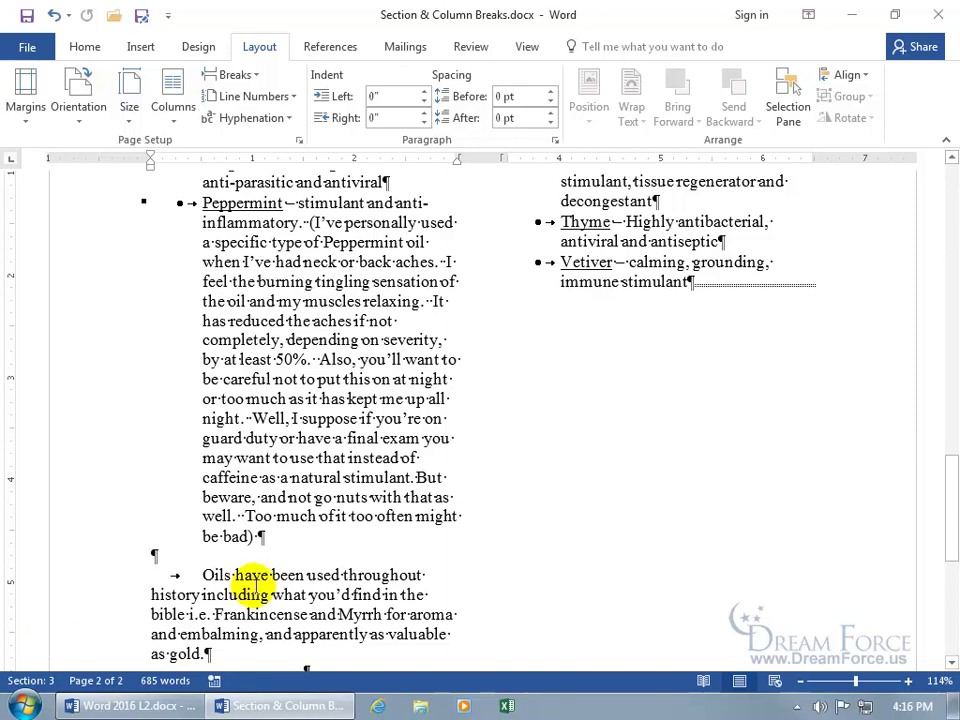
Step: Set the closing section to One column and review the two-column oil list
left_click(171, 116)
left_click(176, 150)
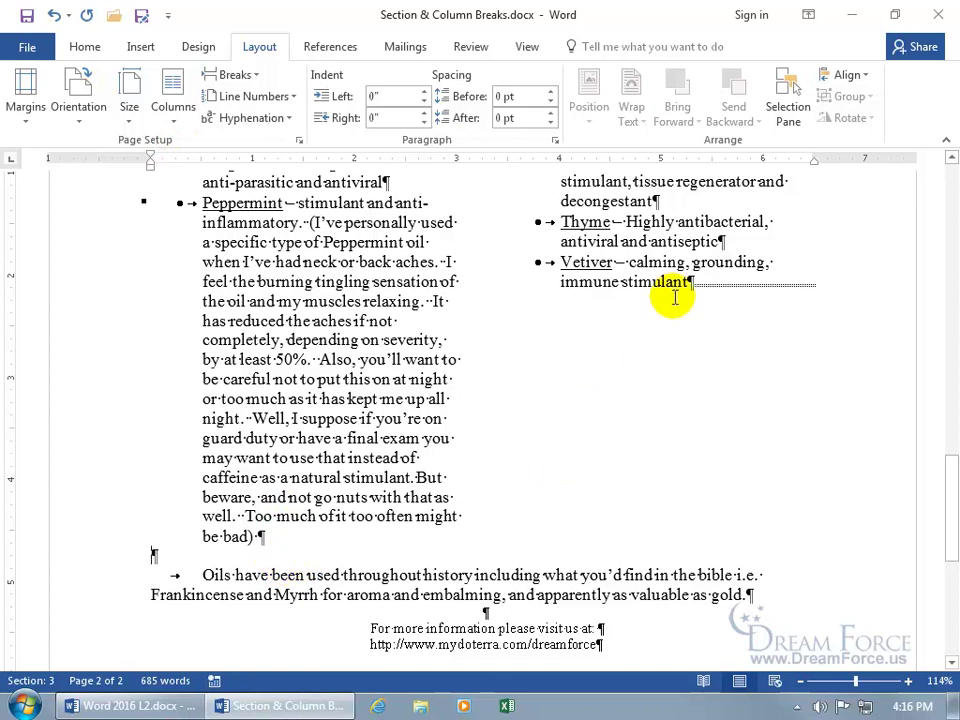
scroll(675, 298, "up", 6)
scroll(641, 303, "up", 7)
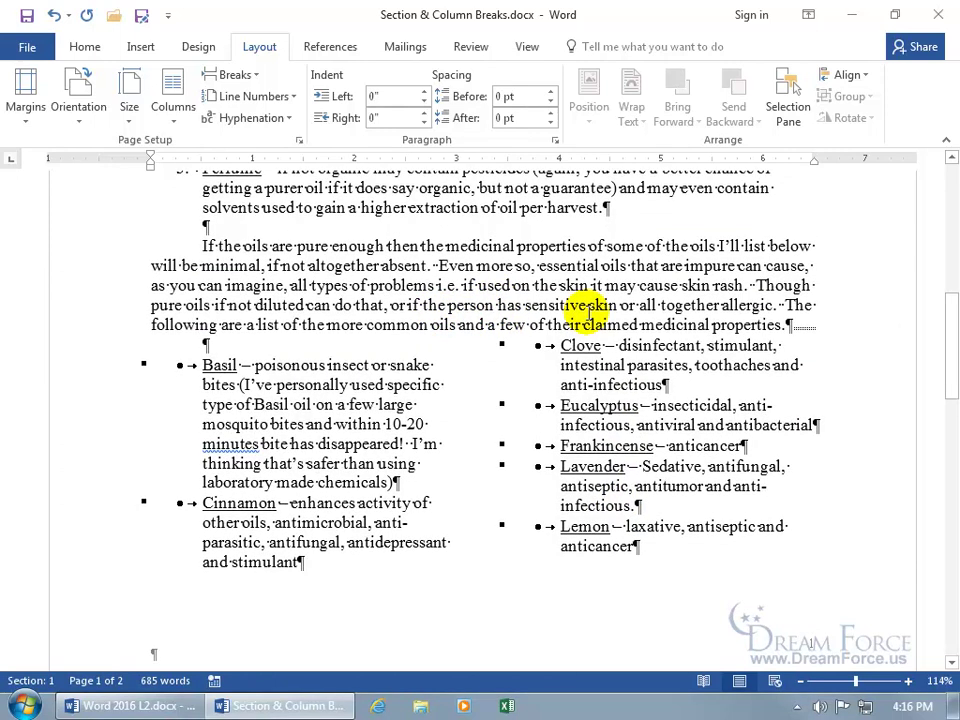
scroll(588, 308, "down", 2)
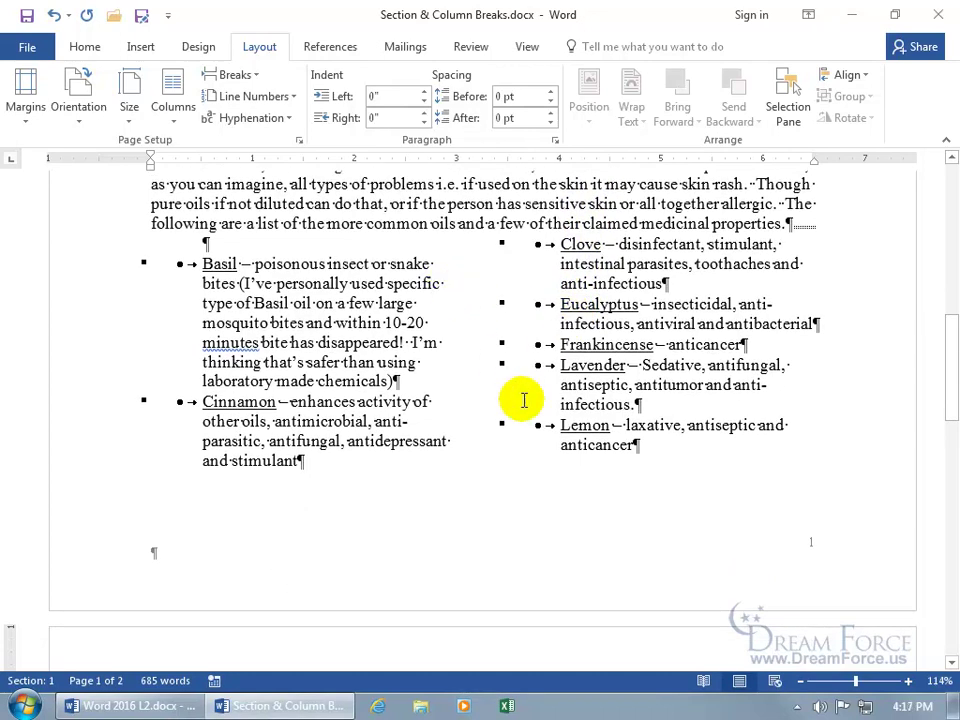
scroll(523, 400, "down", 5)
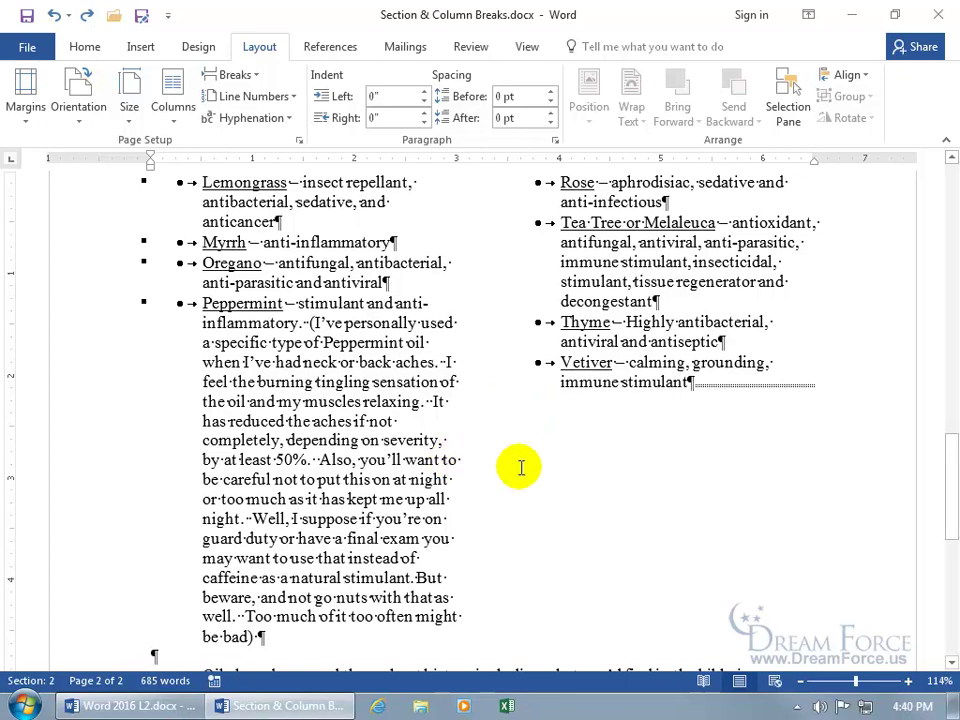
Step: Delete the empty paragraph above the Basil bullet so the list follows the intro
left_click_drag(951, 482, 949, 352)
left_click(321, 294)
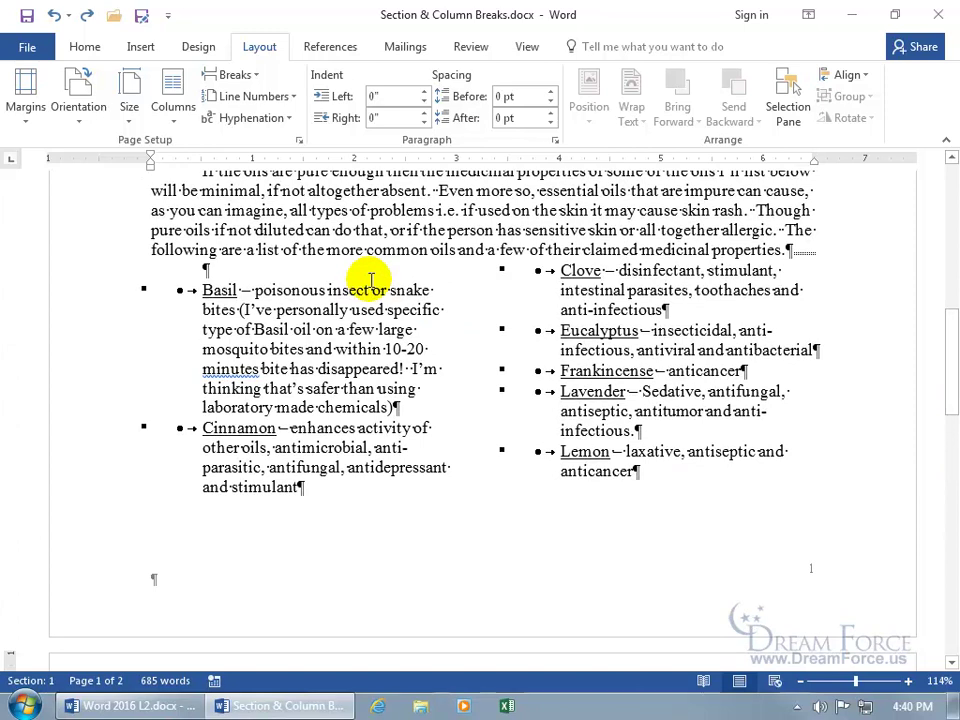
left_click(222, 268)
key("Delete")
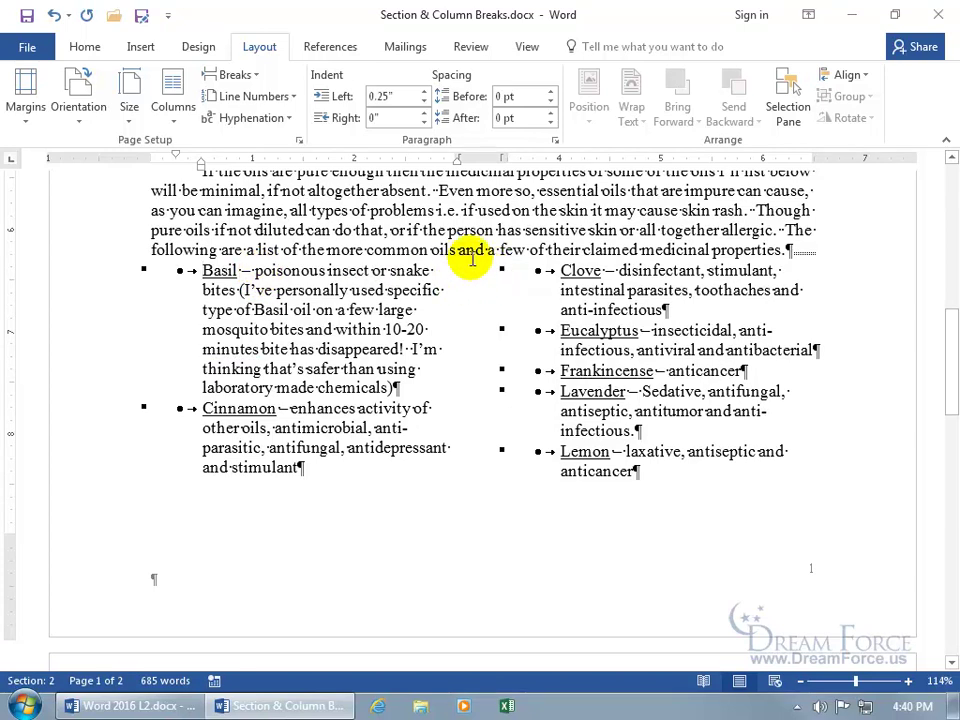
Step: Give the intro paragraph 12 pt of spacing after through the Paragraph dialog
right_click(451, 235)
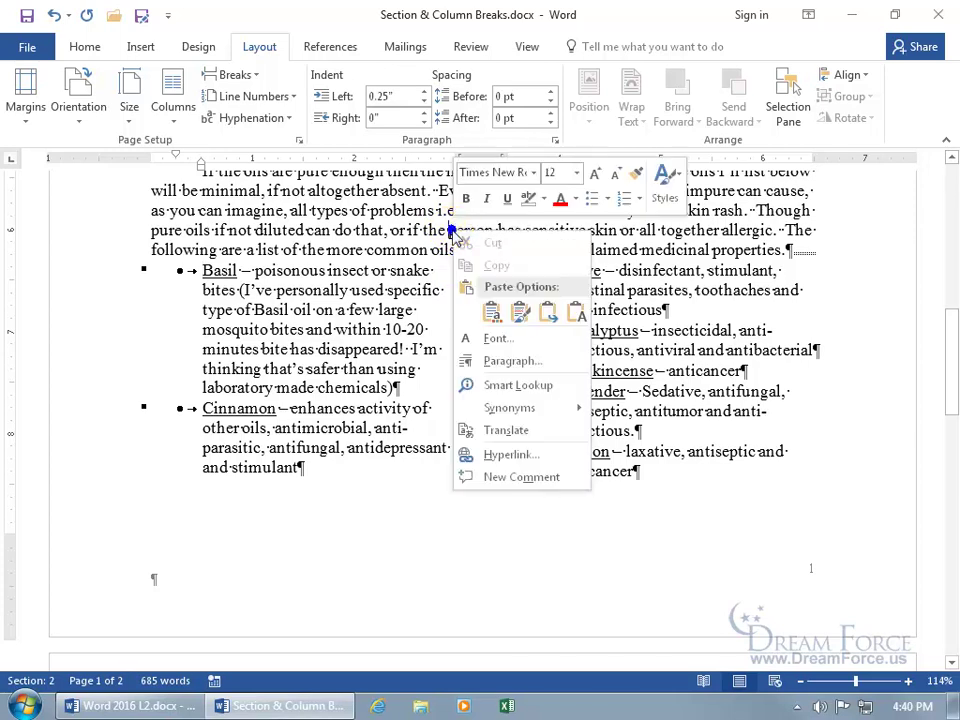
left_click(493, 362)
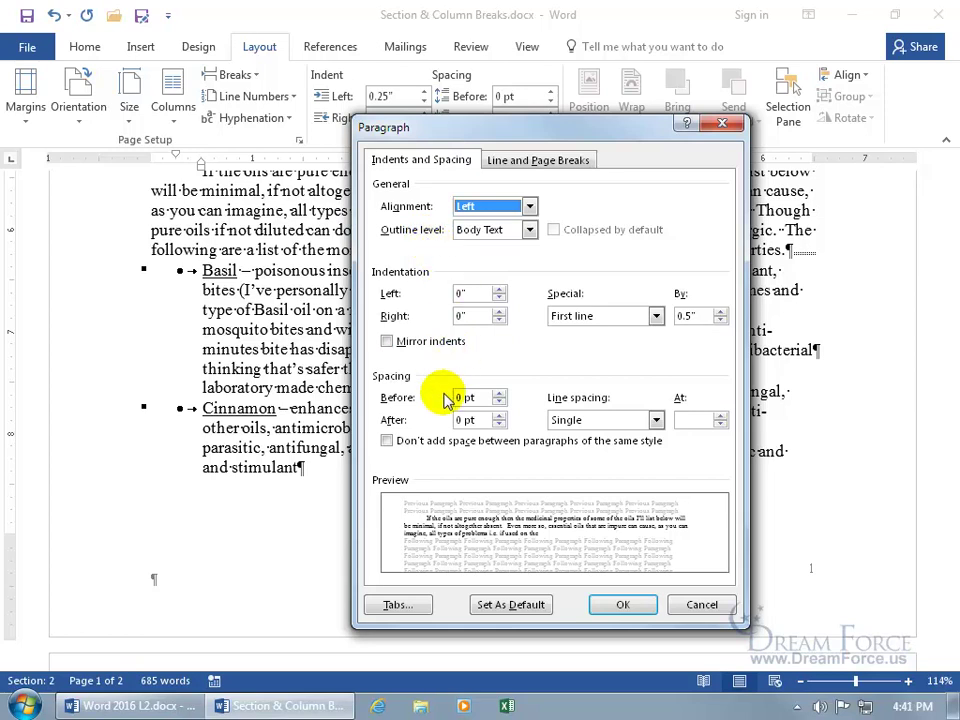
left_click(499, 415)
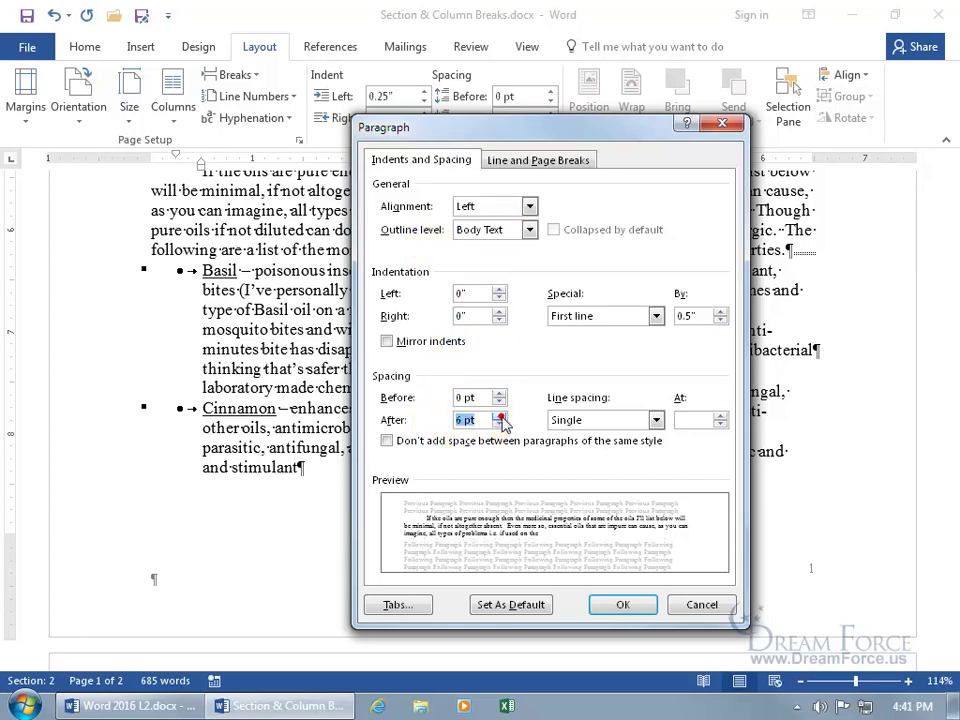
left_click(500, 415)
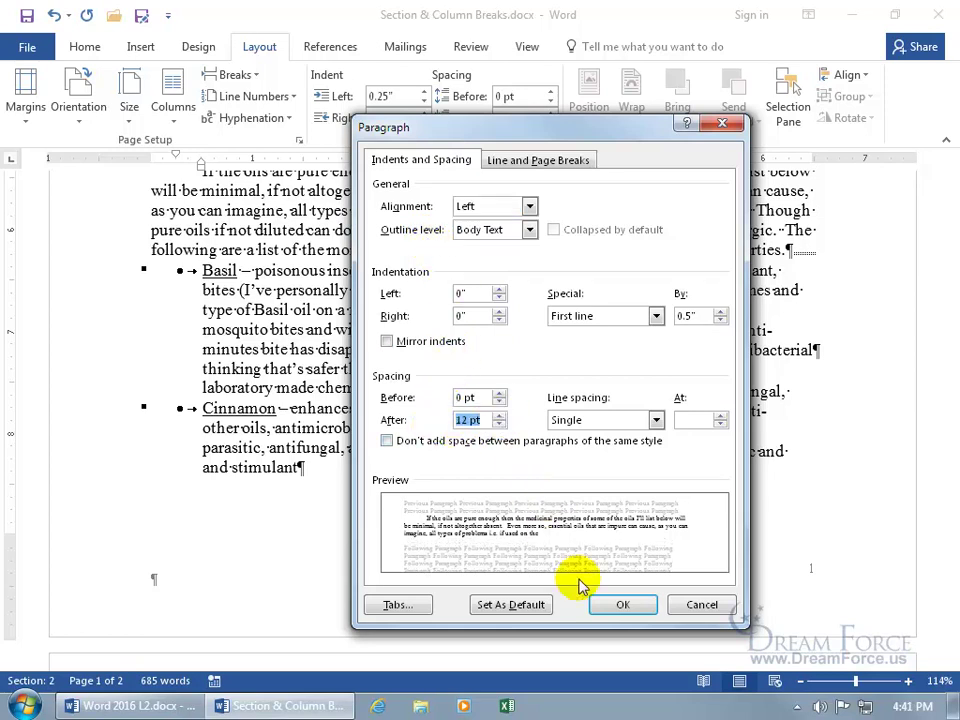
left_click(615, 604)
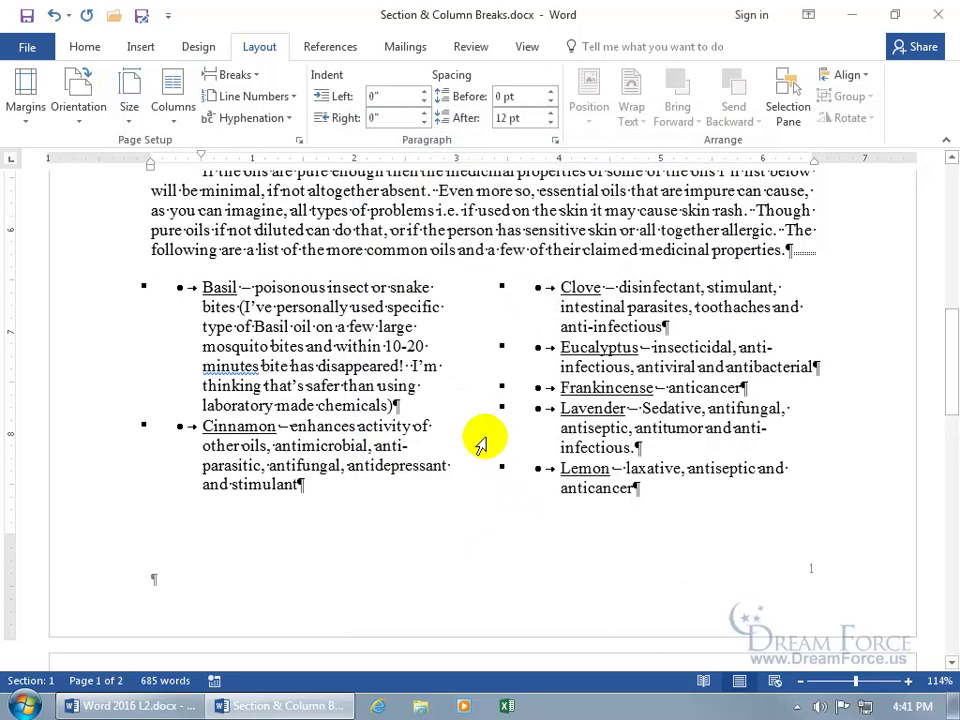
Step: Undo the added spacing and restore the empty line, then add two lines after Cinnamon
left_click(53, 16)
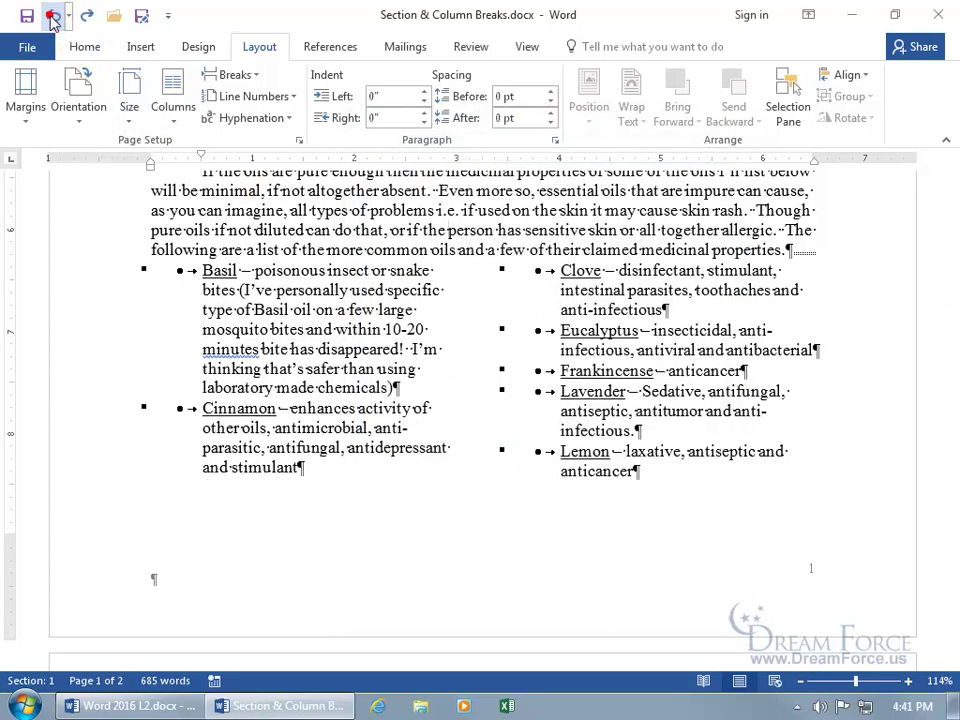
left_click(53, 16)
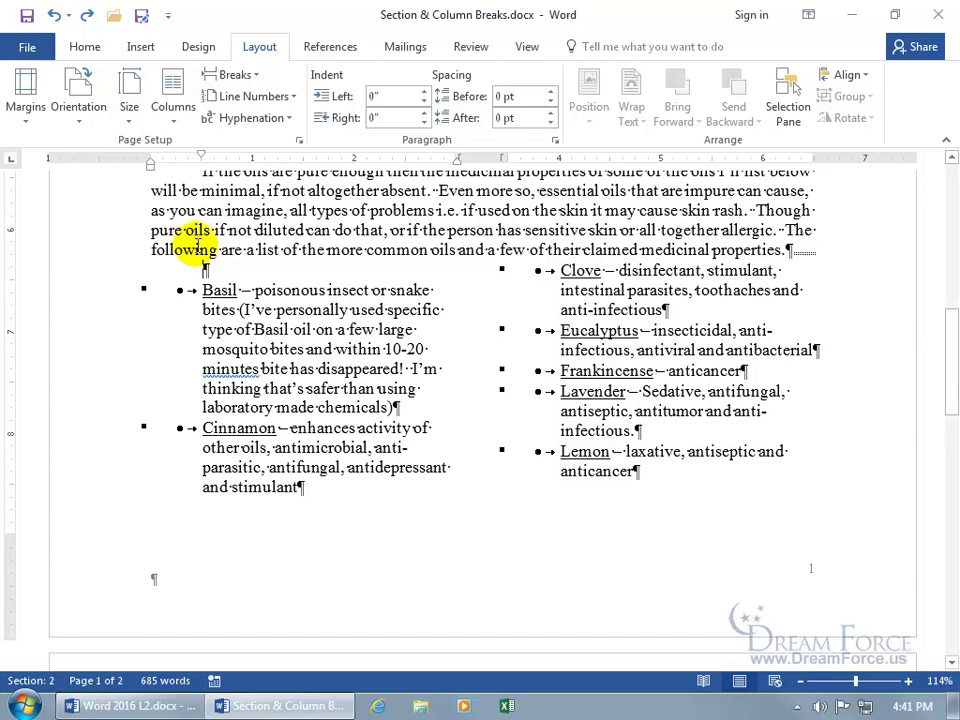
left_click(303, 489)
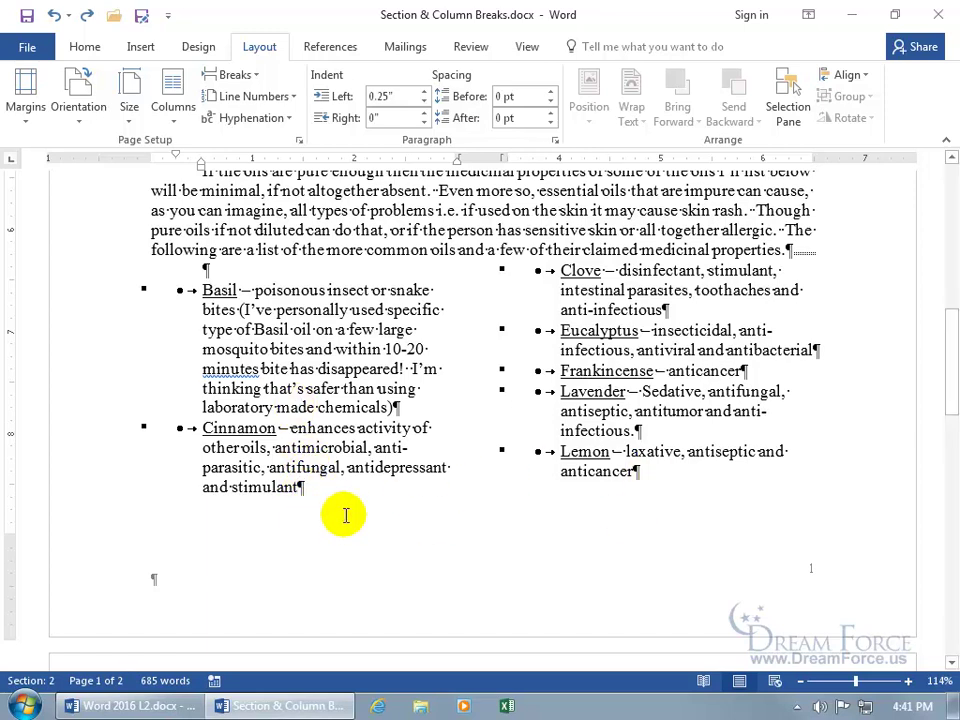
key("Return")
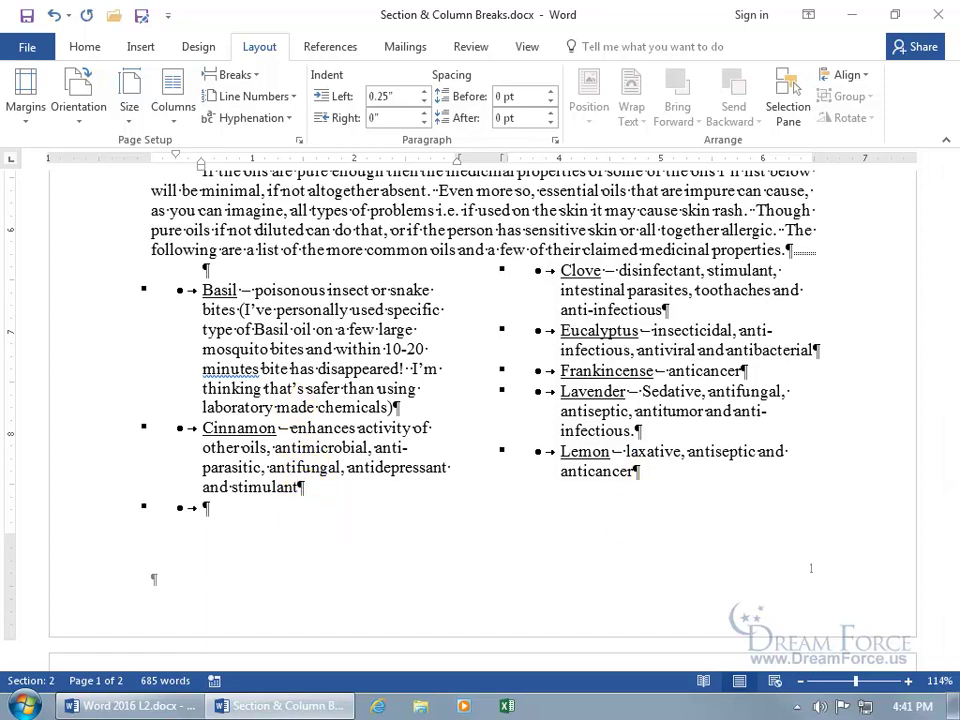
key("Return")
key("Return")
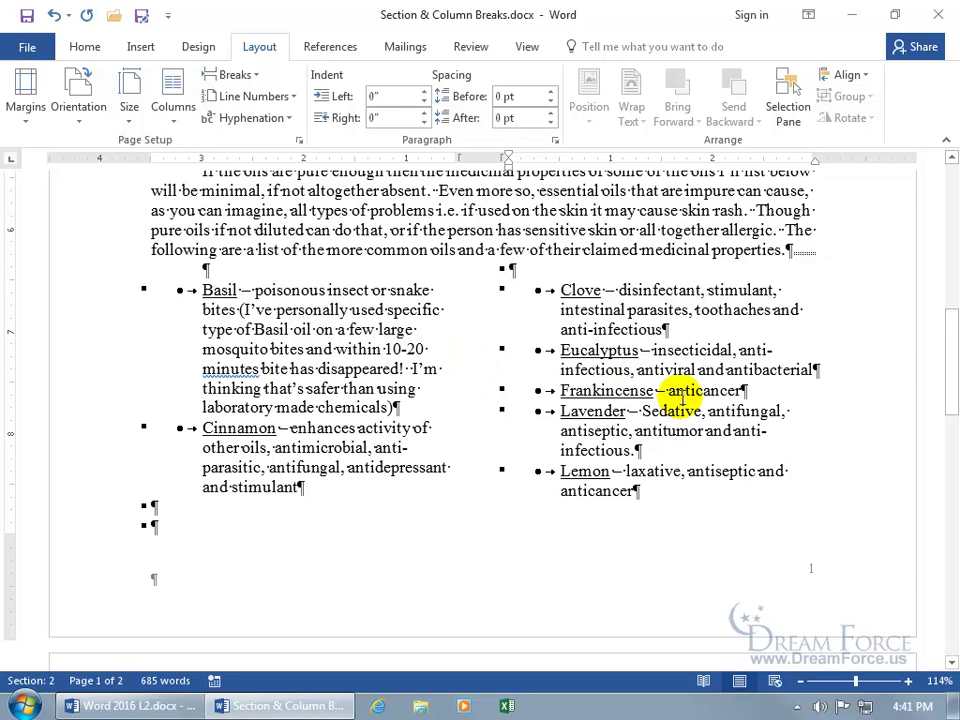
Step: Undo the empty lines added below the Cinnamon bullet
left_click(54, 15)
left_click(54, 15)
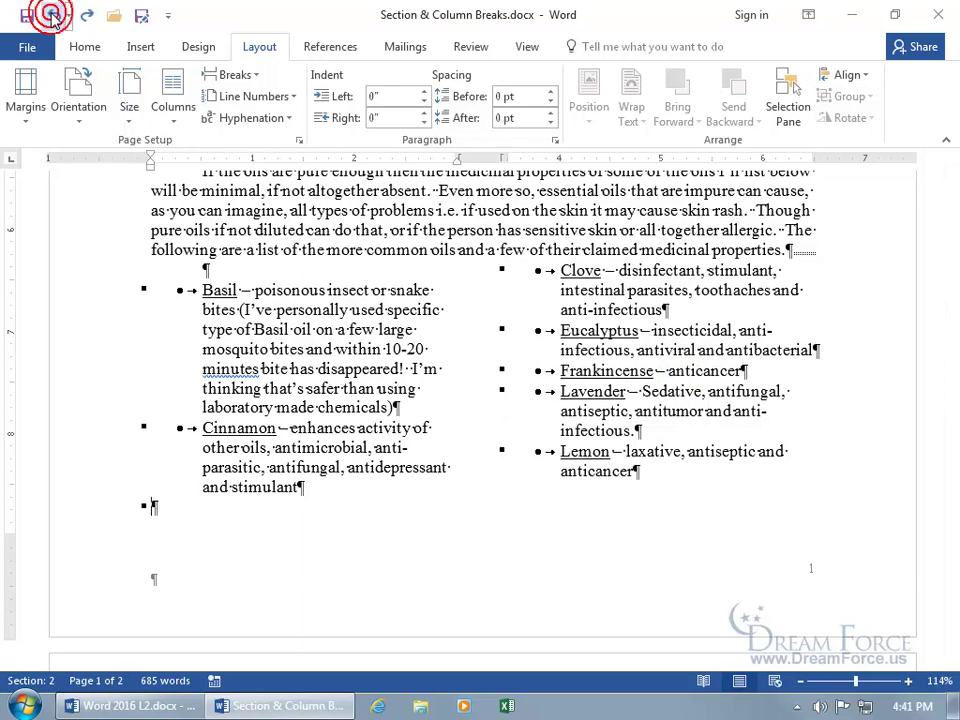
left_click(54, 15)
left_click(54, 15)
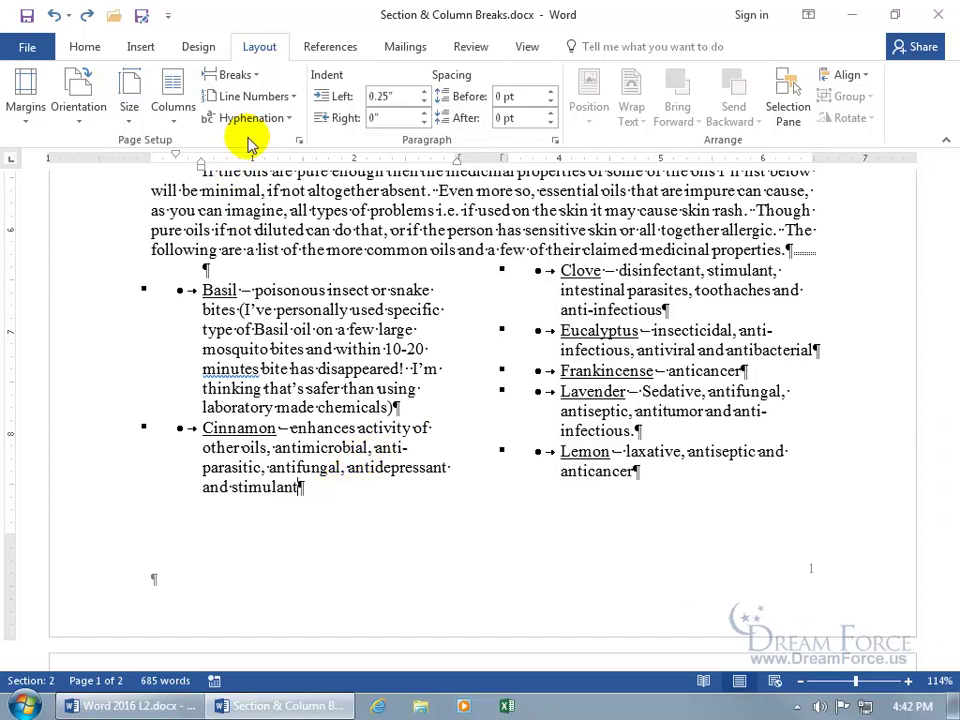
Step: Put a column break after 'and stimulant' in the Cinnamon entry so Clove starts column two
left_click(252, 75)
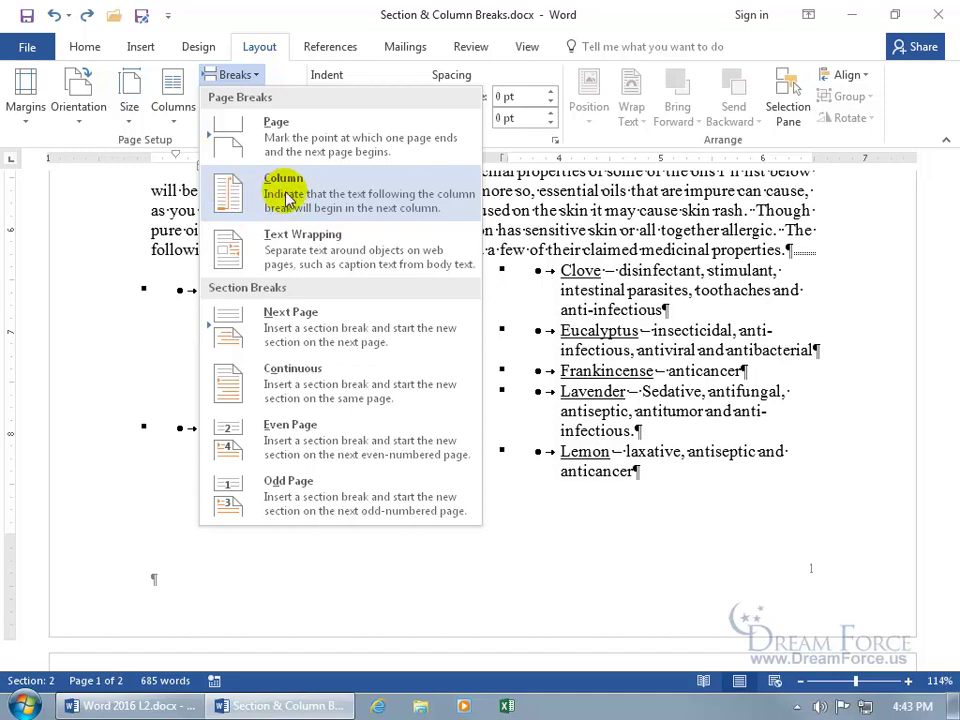
left_click(275, 190)
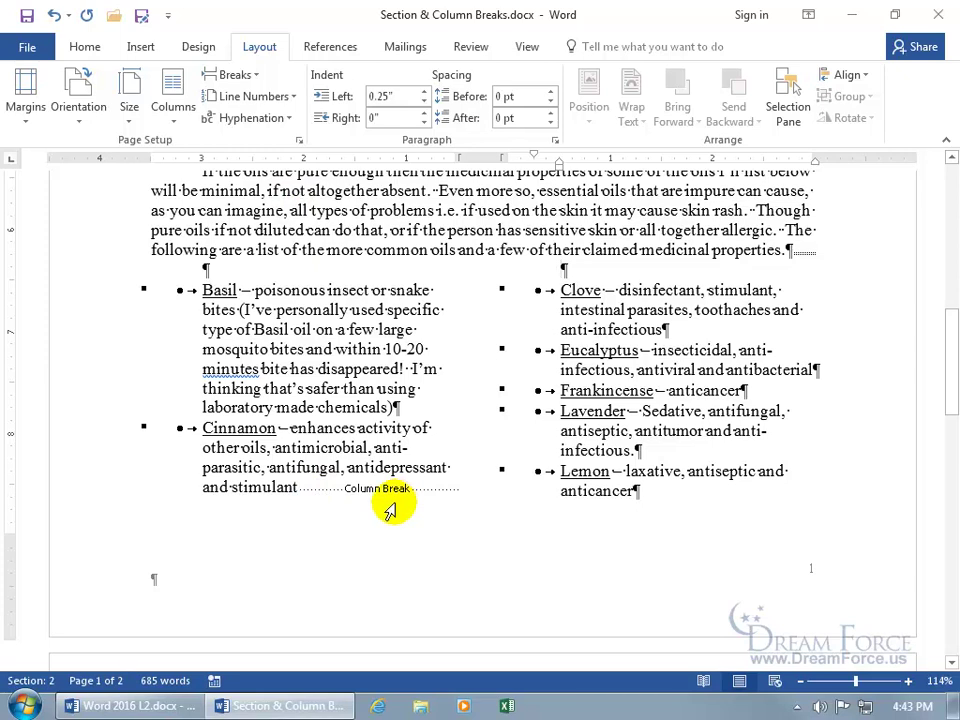
left_click(297, 487)
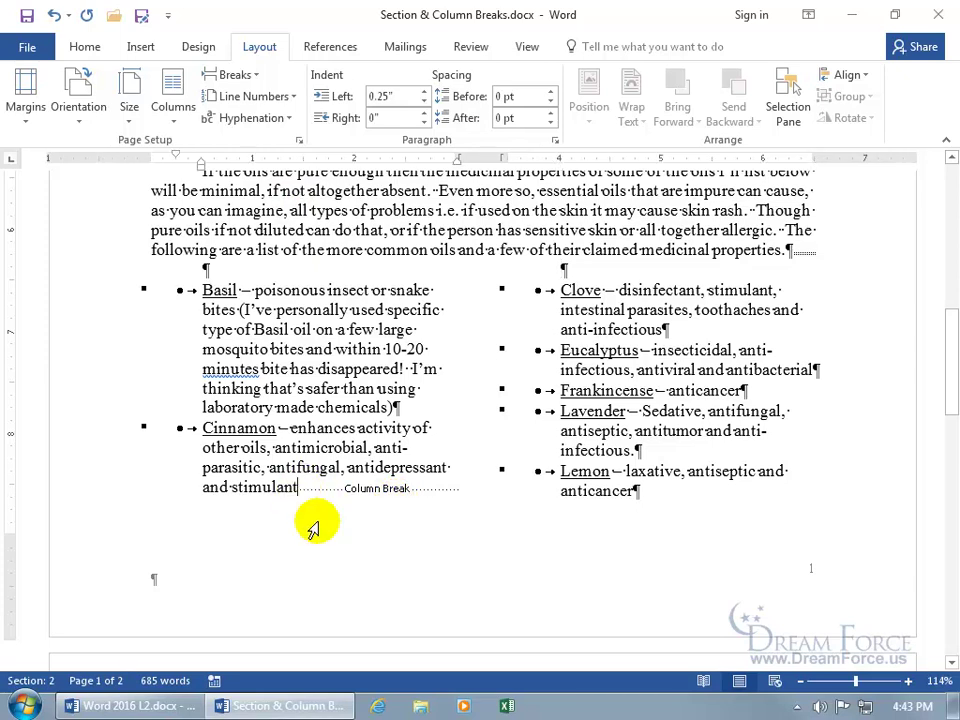
key("Delete")
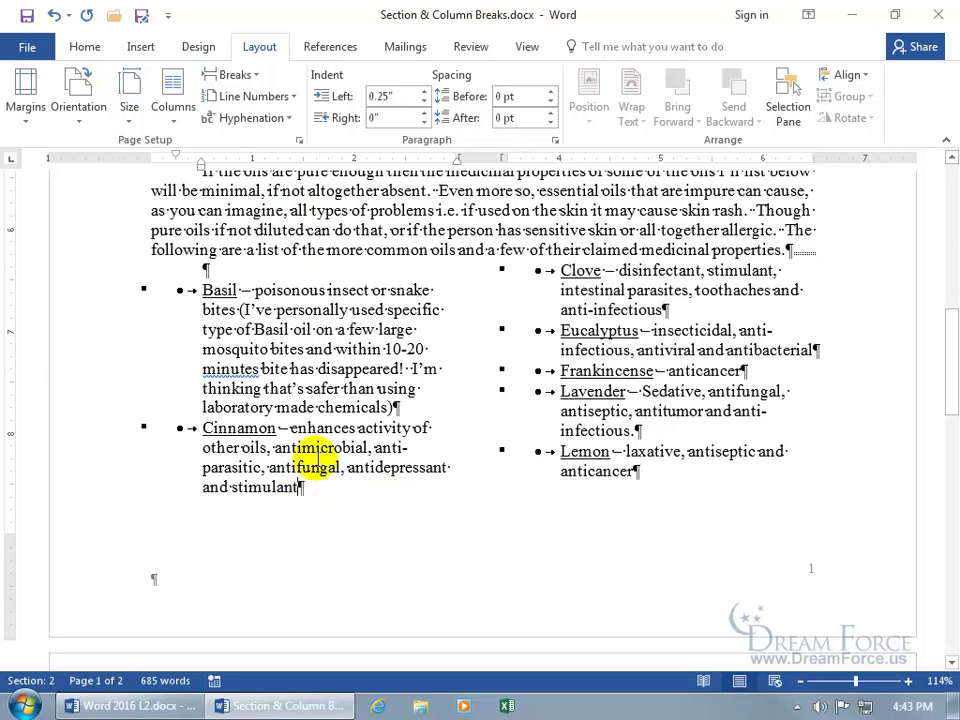
left_click(55, 18)
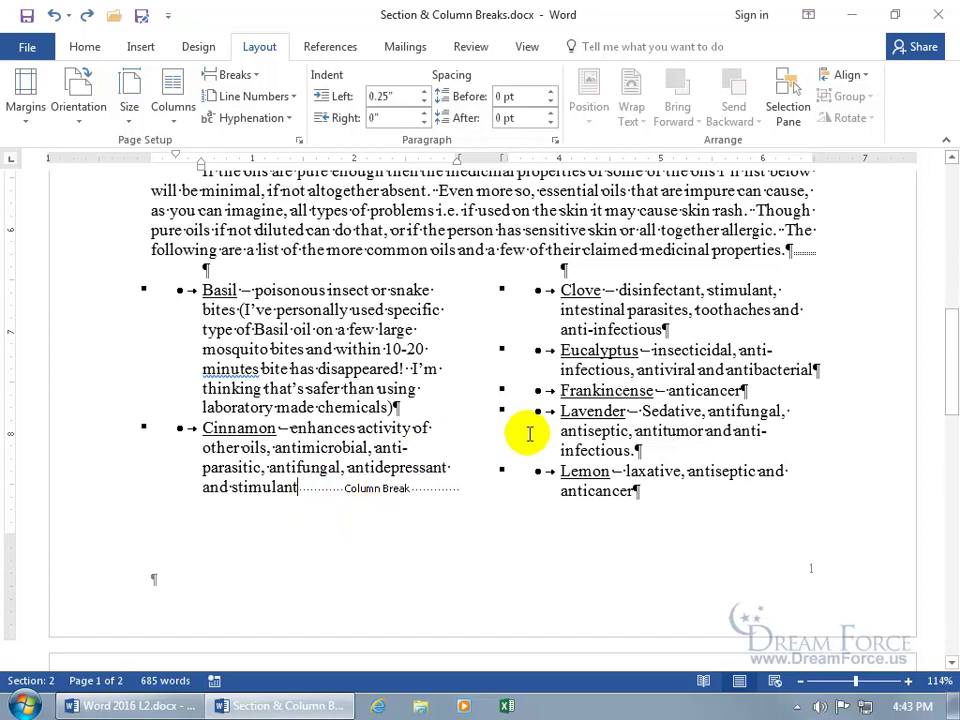
Step: Add test bullets 'df' and 'sdf' after the Cinnamon entry, pushing Clove to page 2
key("Return")
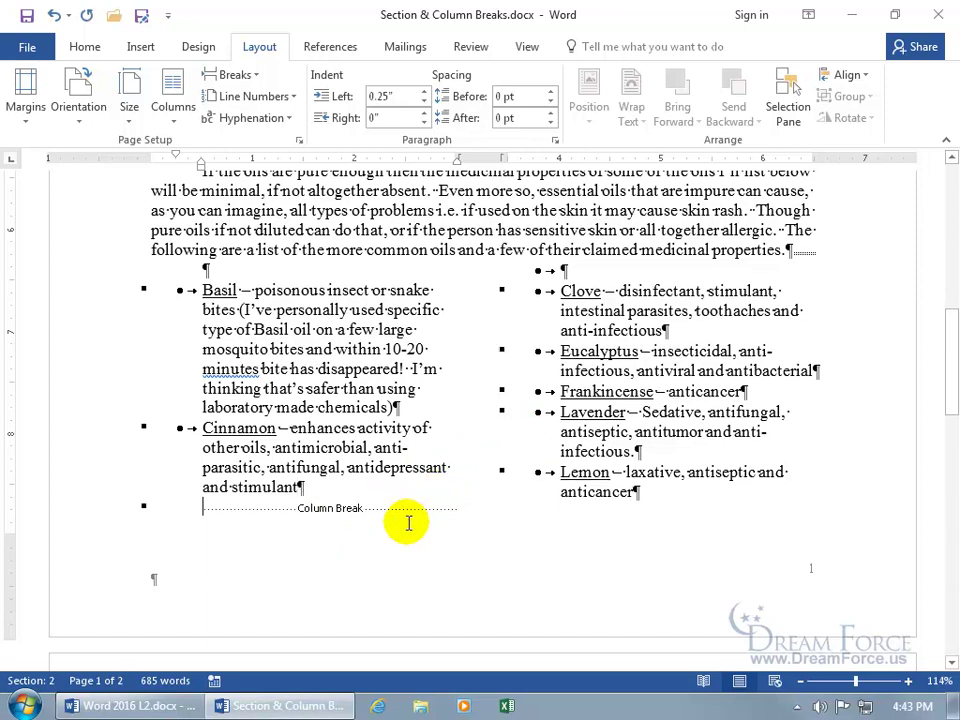
type("df")
key("Return")
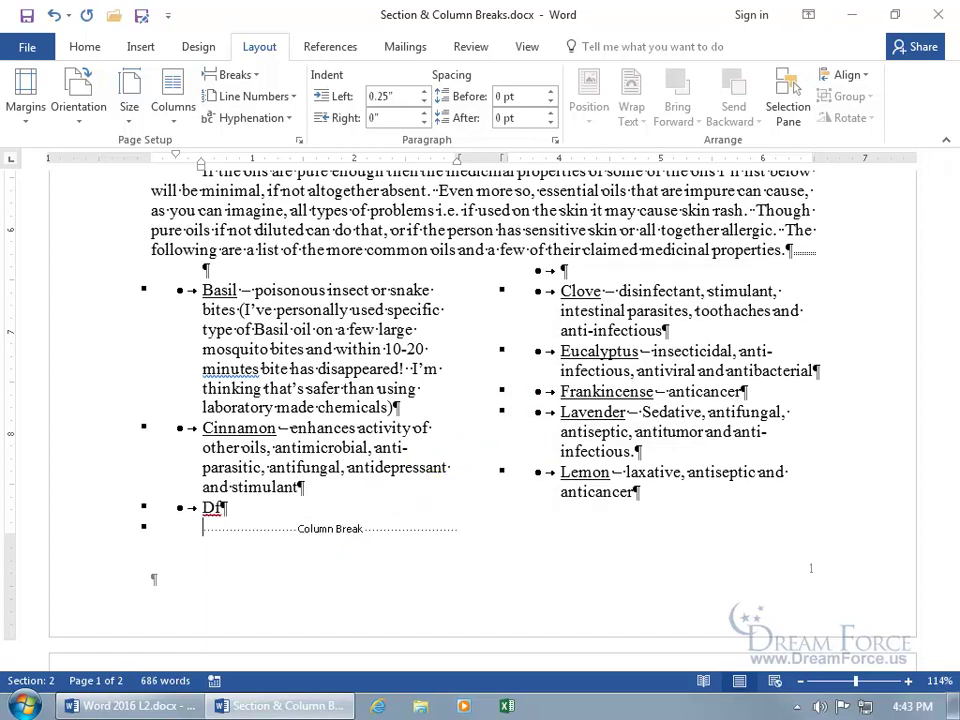
type("sdf")
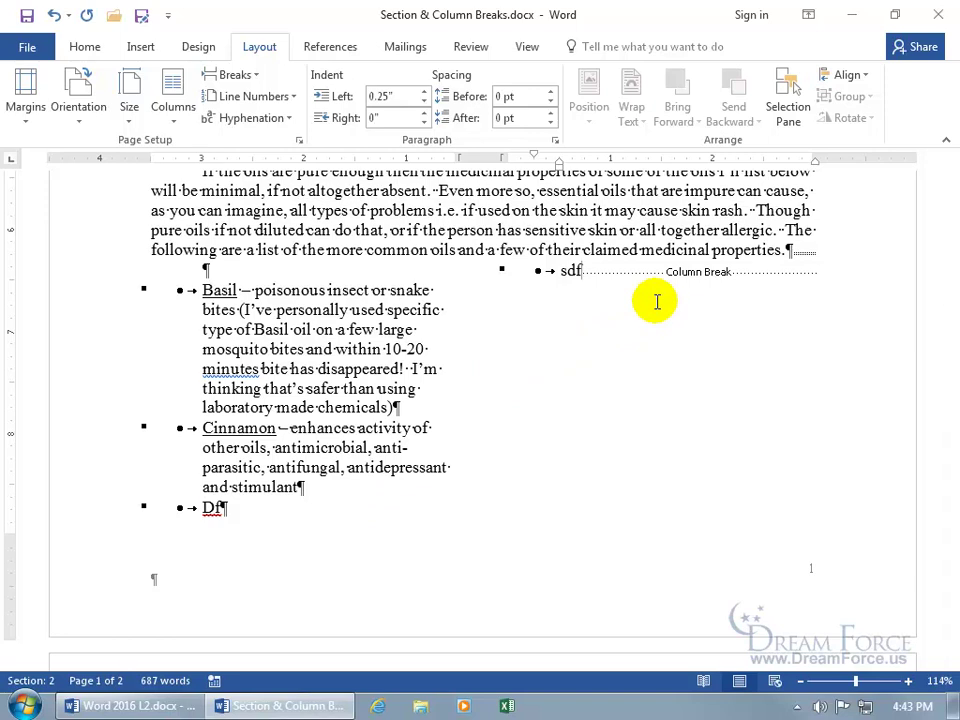
scroll(596, 386, "down", 5)
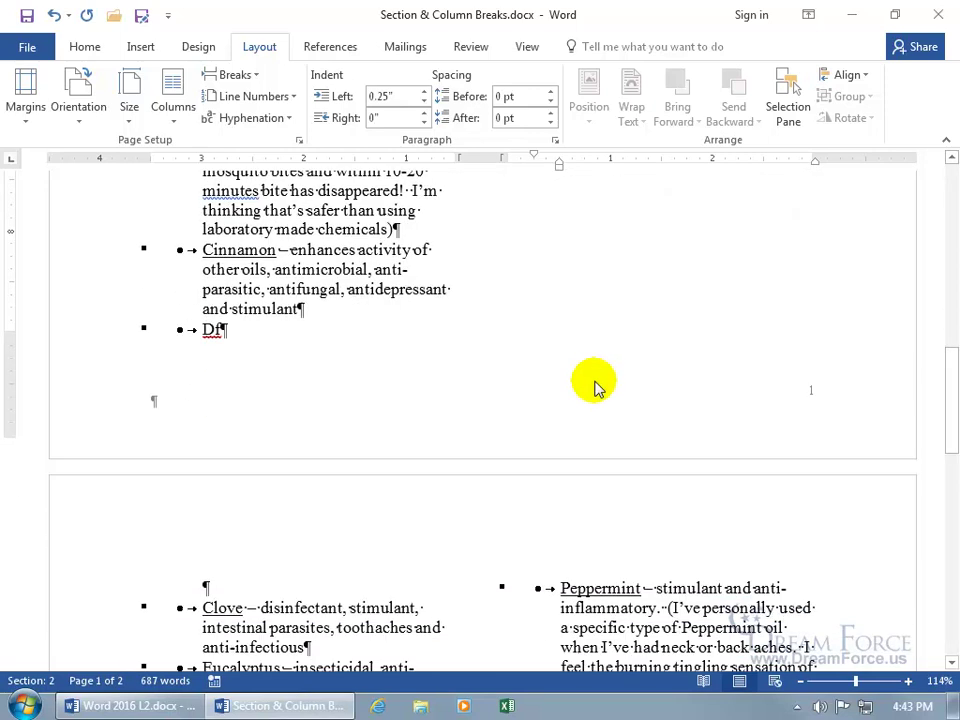
scroll(285, 553, "up", 5)
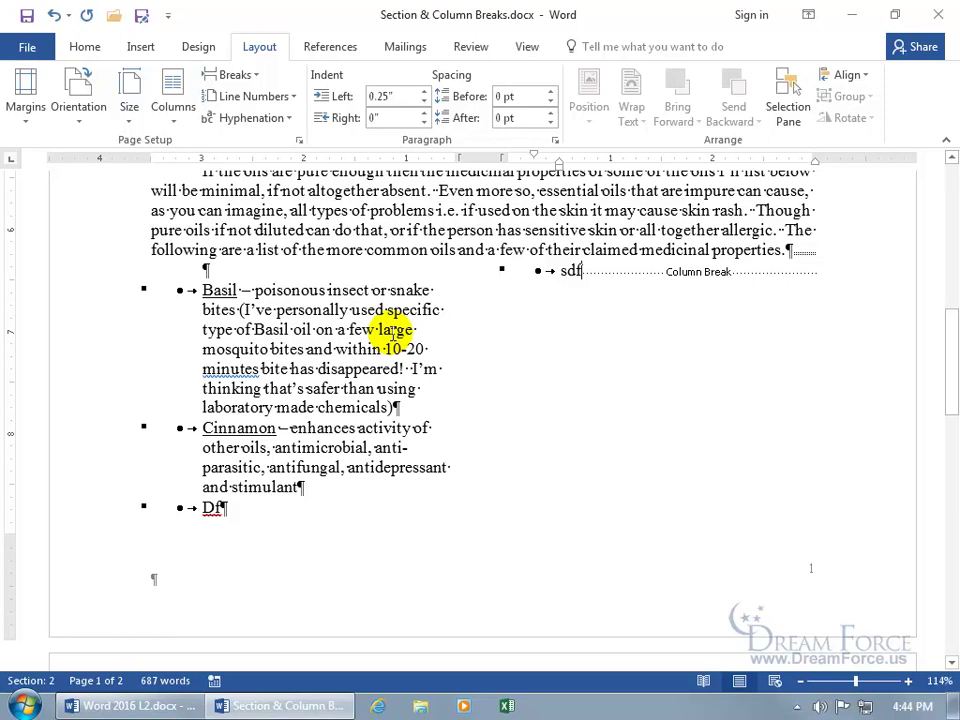
Step: Undo the test bullets and bring back the column break after Cinnamon
left_click(54, 16)
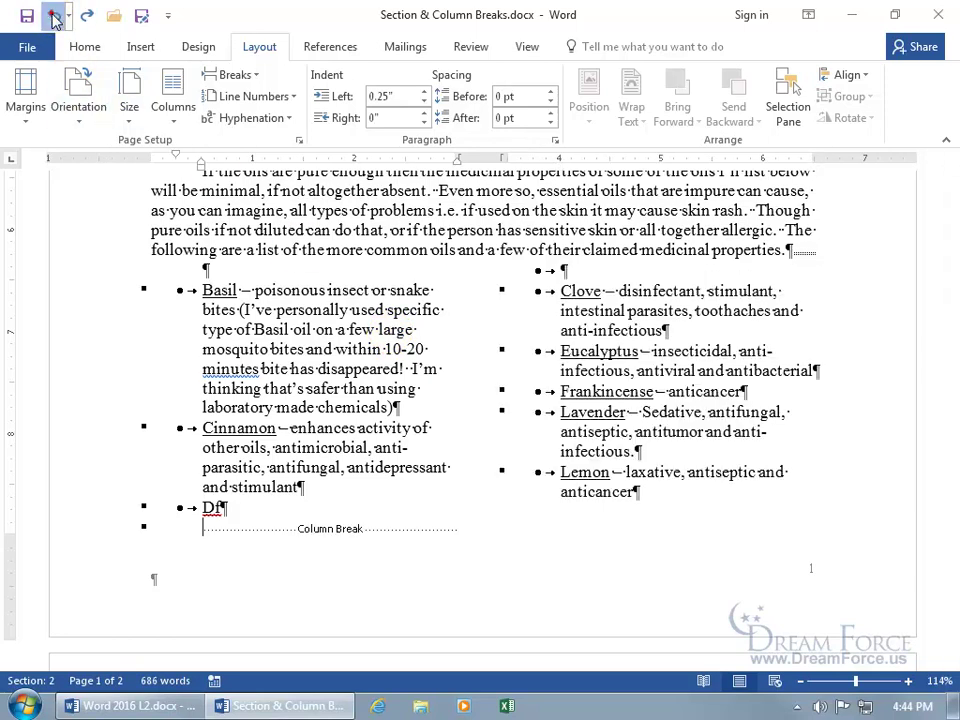
left_click(54, 16)
left_click(54, 16)
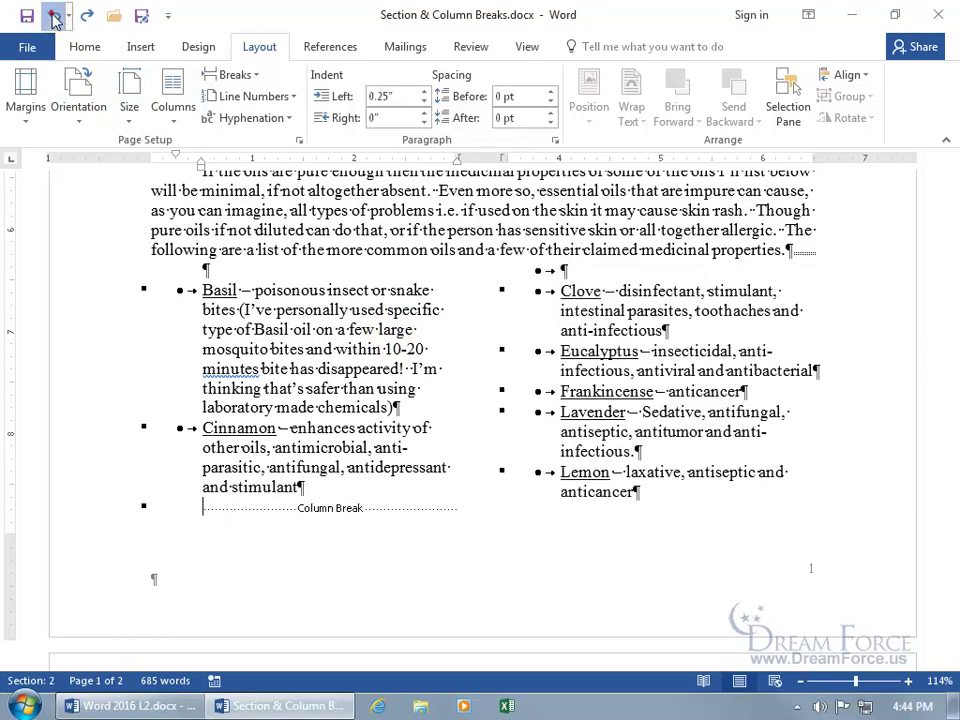
left_click(54, 16)
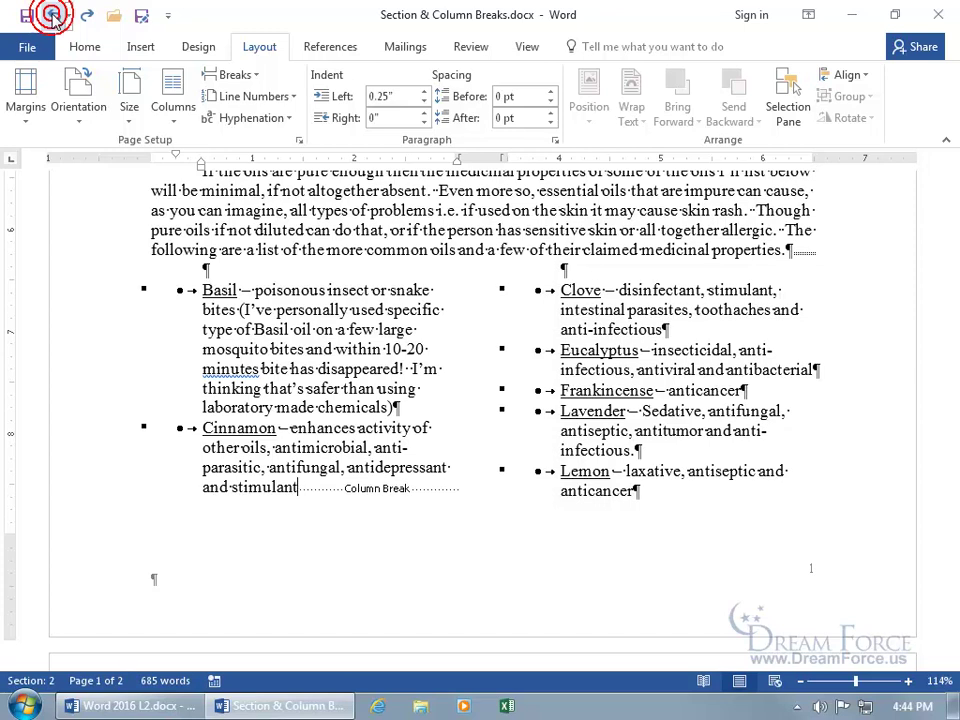
Step: Insert a column break after 'anticancer' at the end of the Lemon entry
left_click(650, 491)
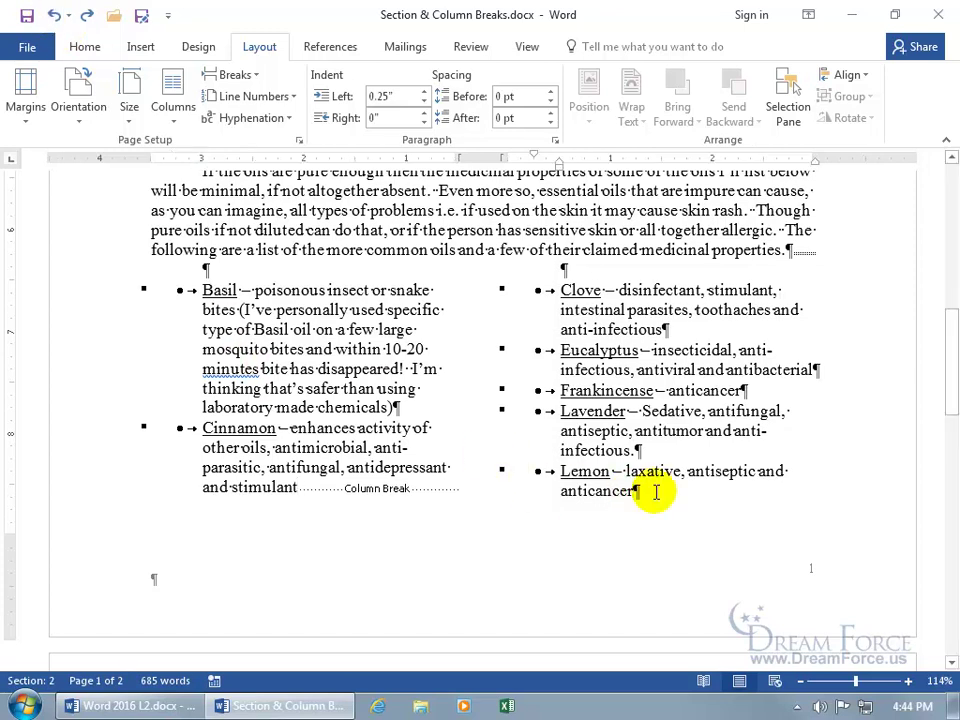
left_click(245, 76)
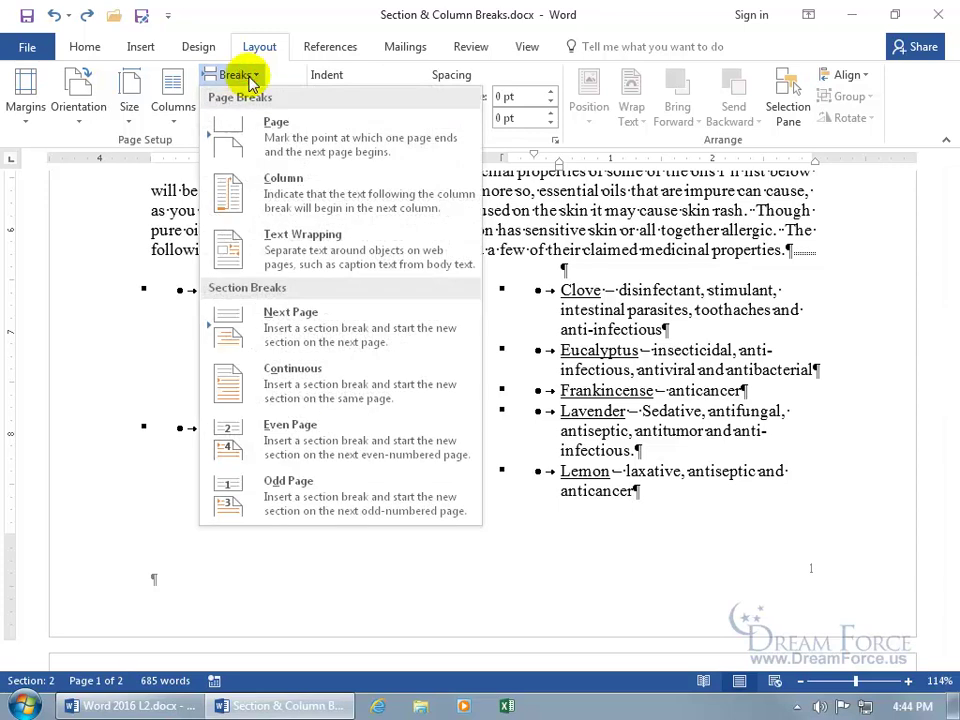
left_click(262, 184)
scroll(290, 428, "down", 10)
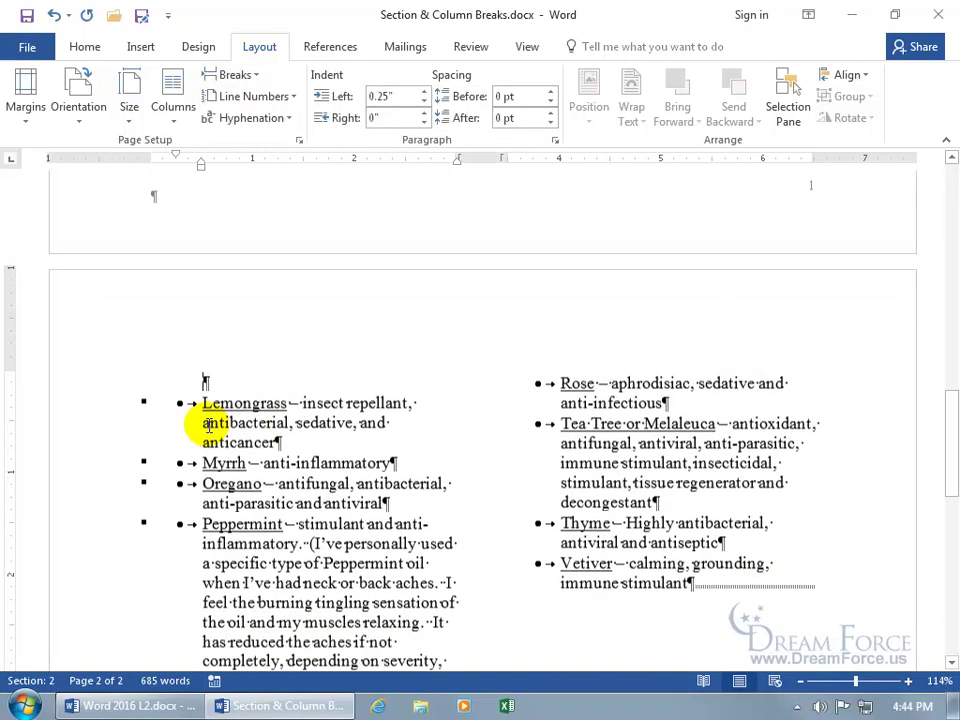
scroll(250, 400, "down", 1)
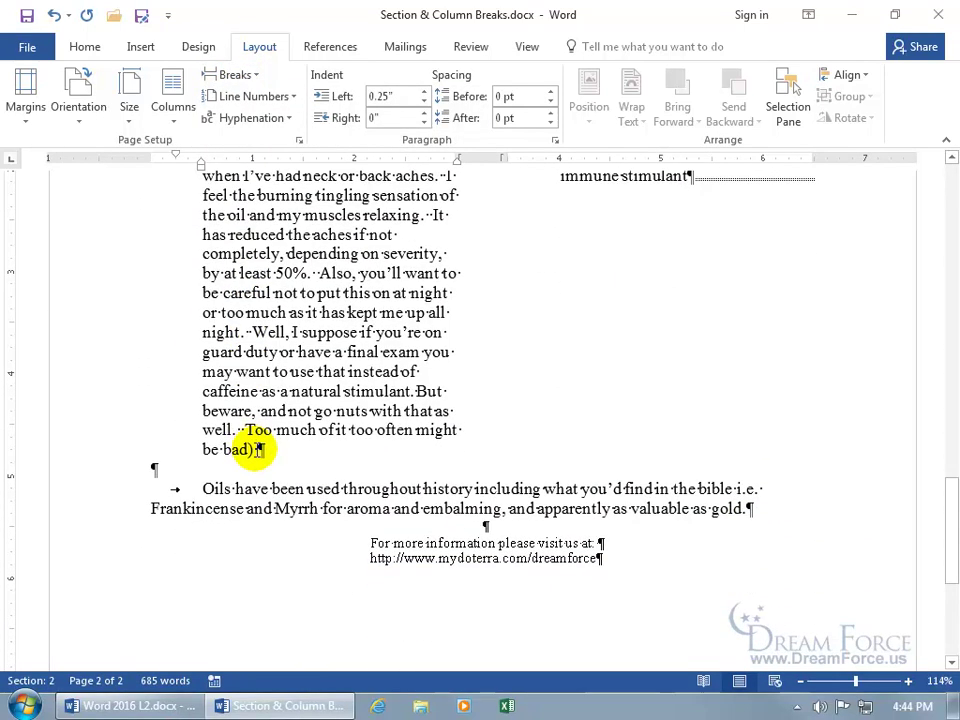
Step: Insert a column break after 'be bad)' at the end of the Peppermint paragraph
left_click(257, 449)
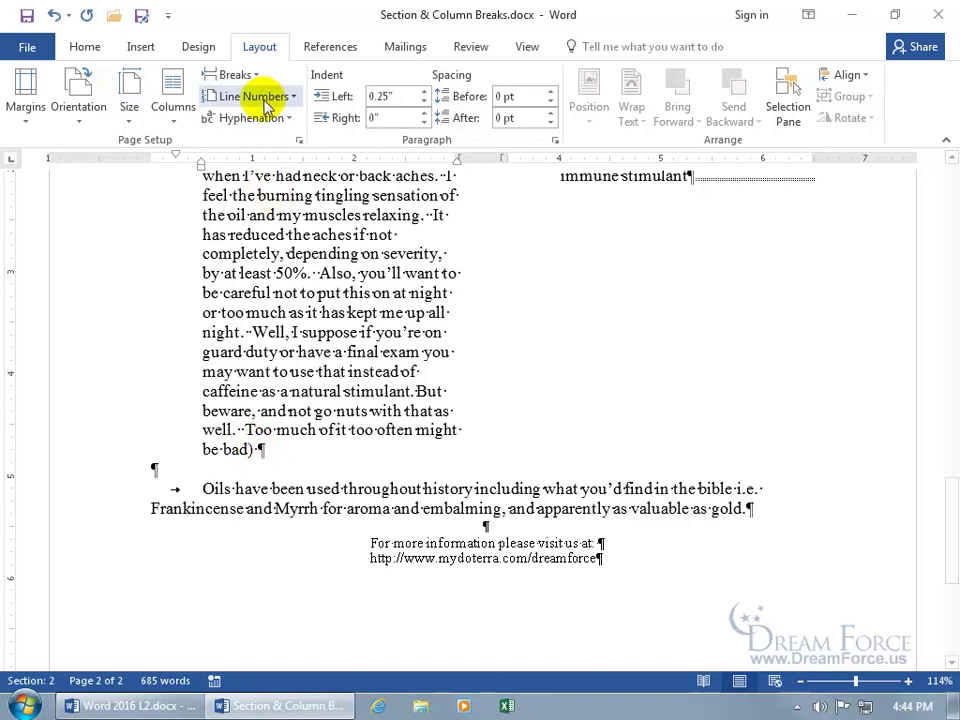
left_click(250, 75)
left_click(272, 200)
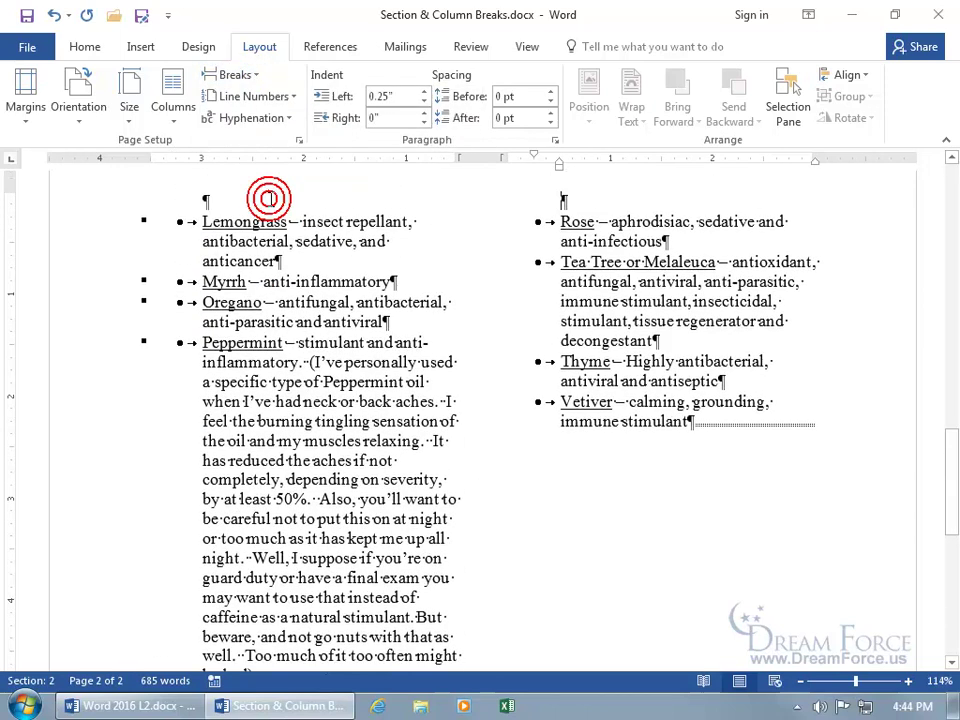
scroll(300, 255, "up", 1)
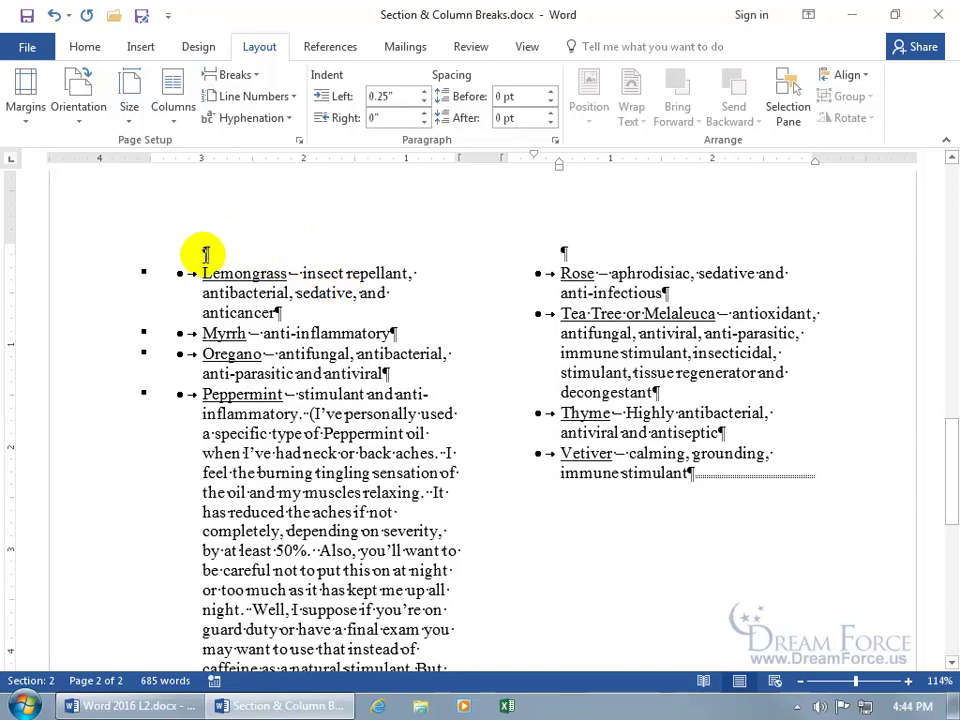
scroll(561, 251, "up", 5)
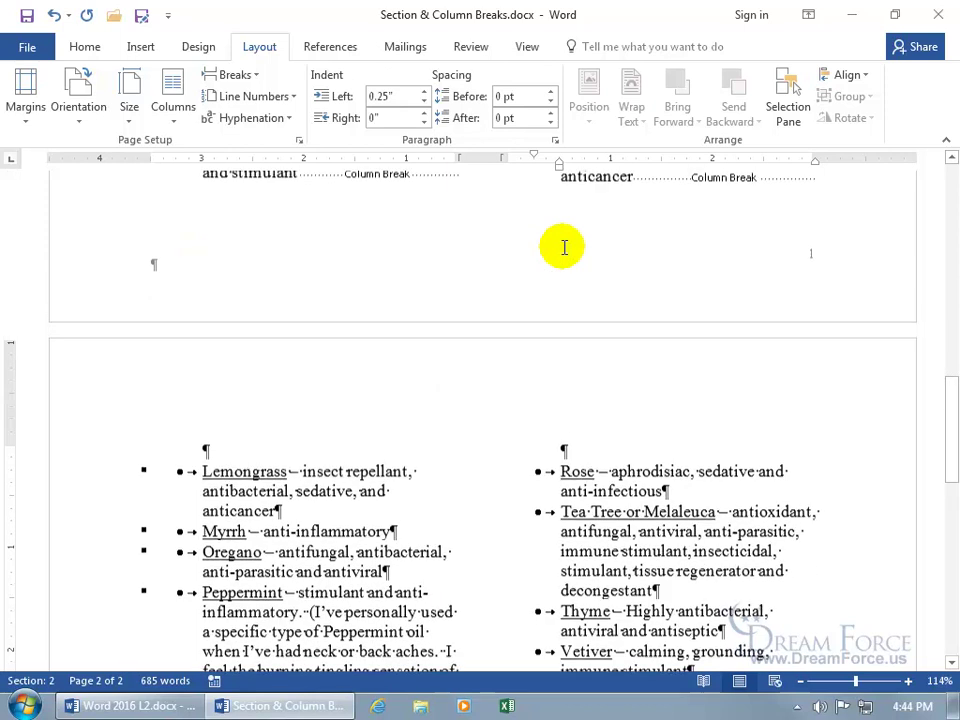
scroll(565, 251, "up", 2)
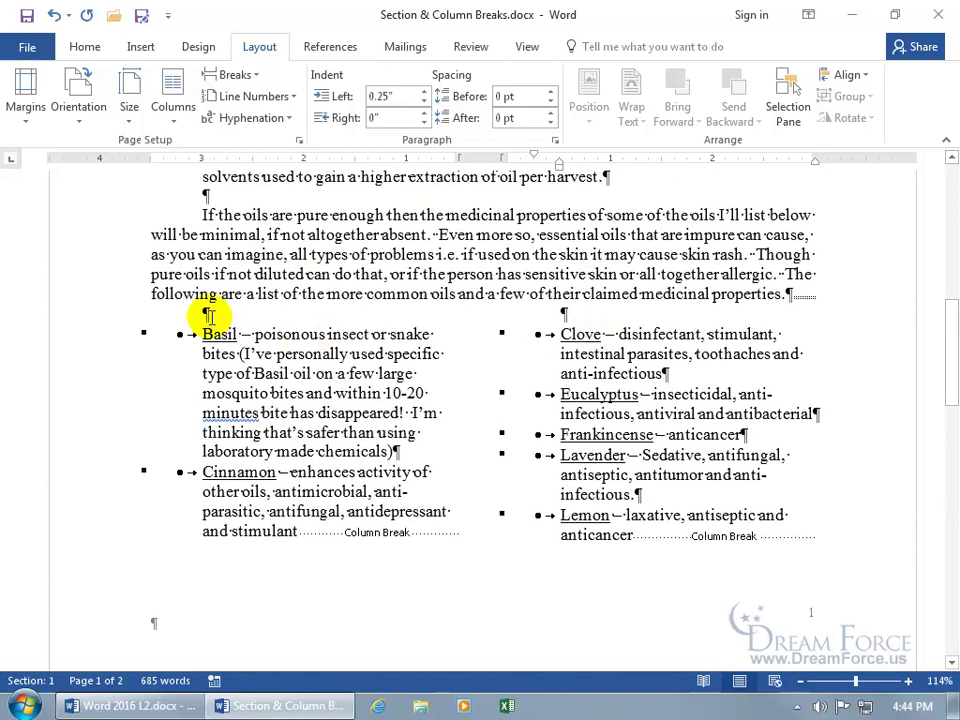
Step: Type a bold 'Best Selling!' heading on the empty line above Basil
left_click(206, 315)
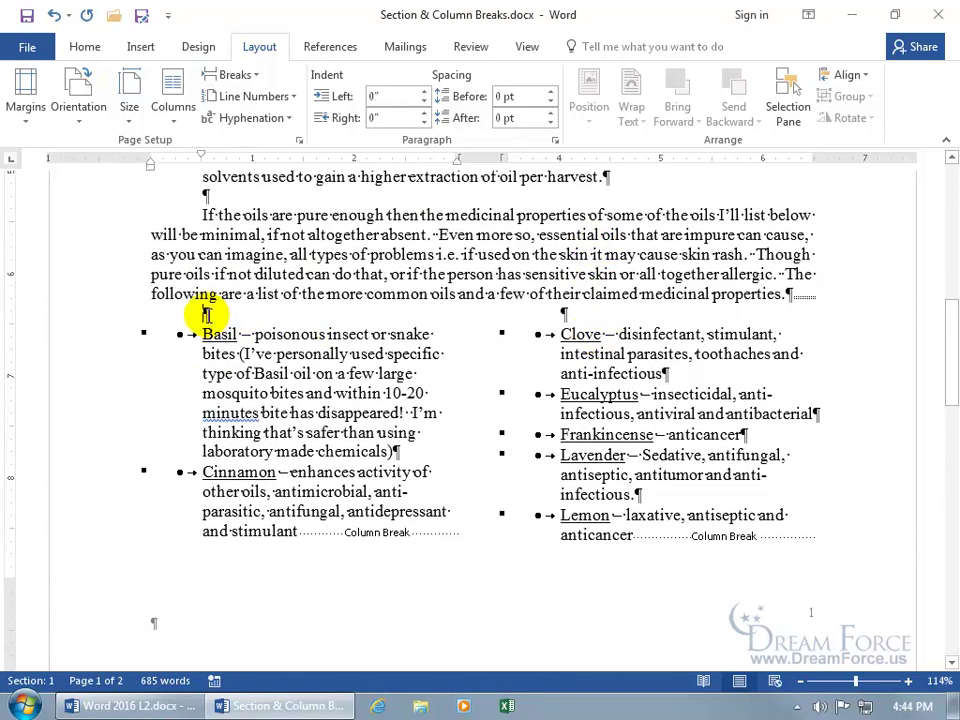
type("Best Selling!")
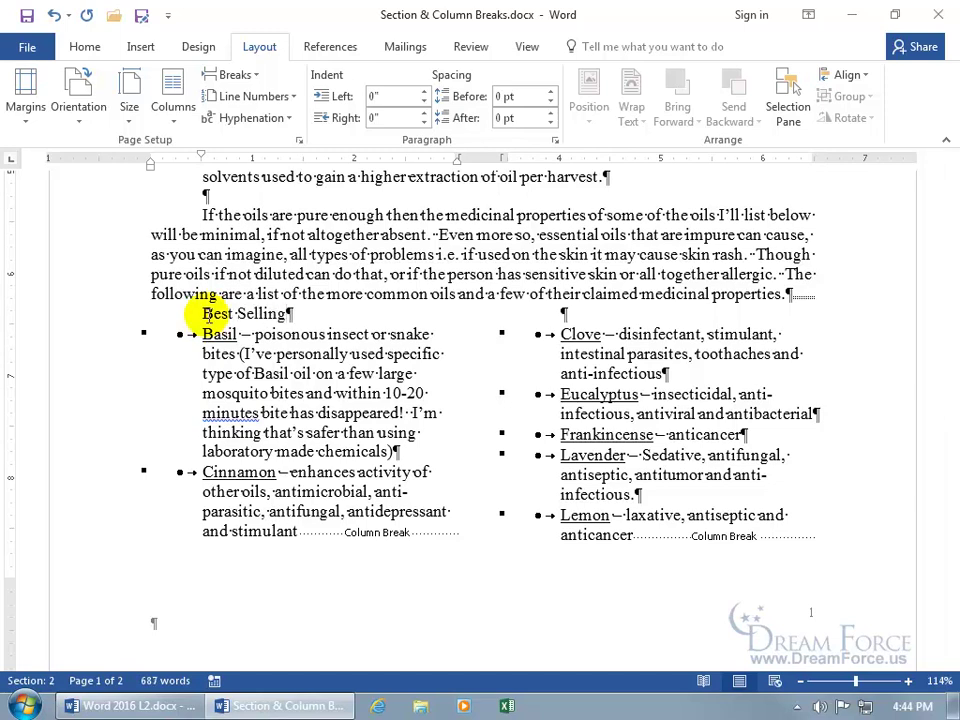
triple_click(204, 315)
right_click(208, 313)
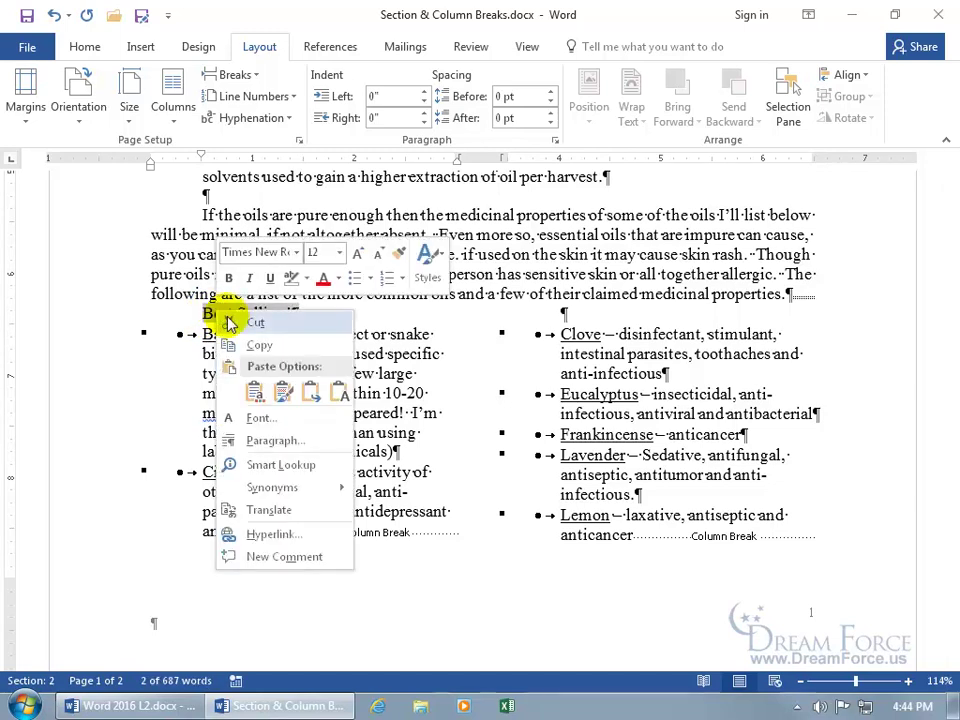
left_click(229, 282)
left_click(196, 315)
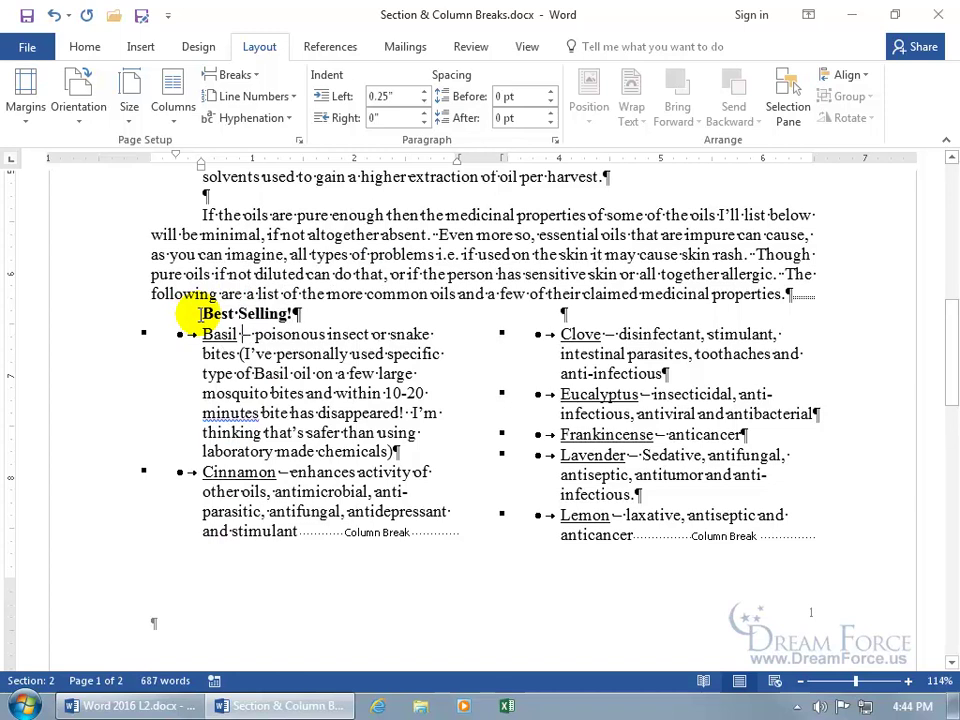
Step: Hide formatting marks with Show/Hide ¶ and undo the Best Selling! heading
left_click(84, 46)
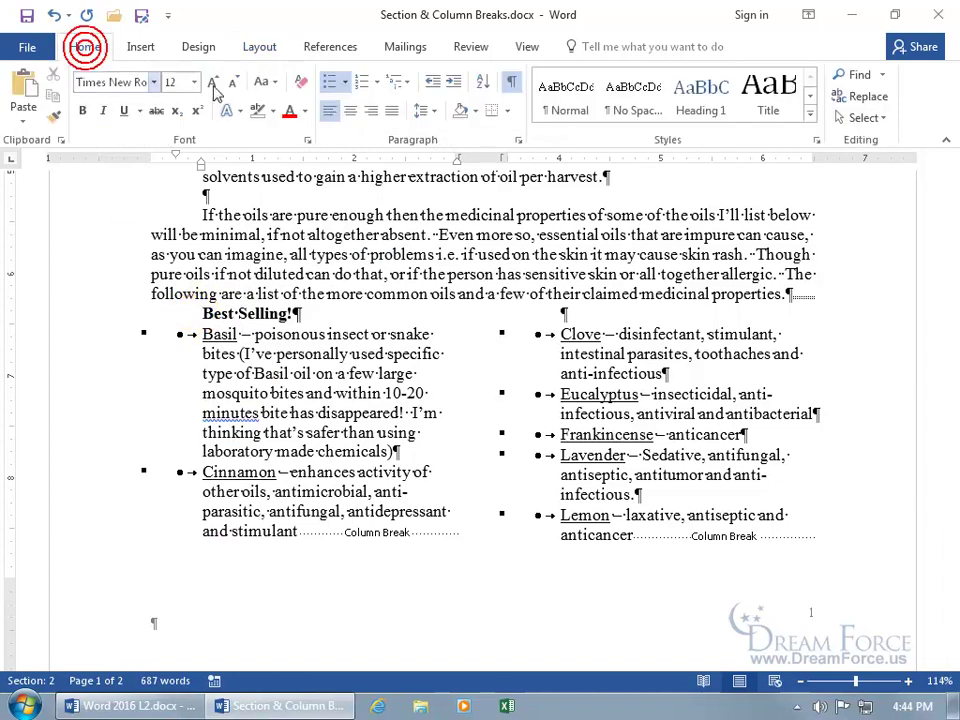
left_click(512, 90)
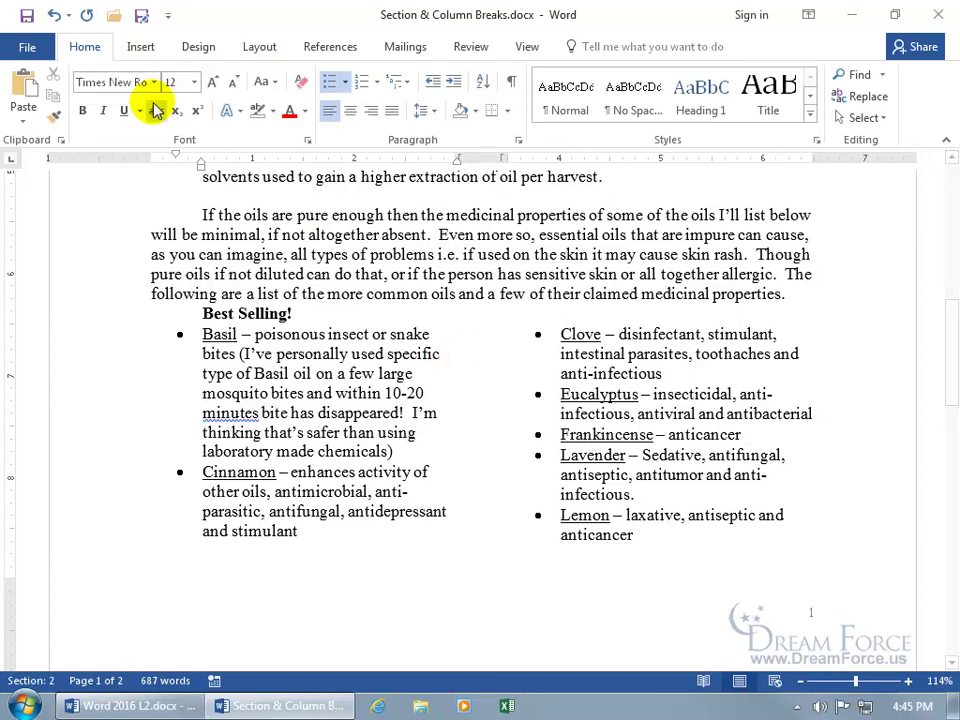
left_click(55, 15)
left_click(55, 15)
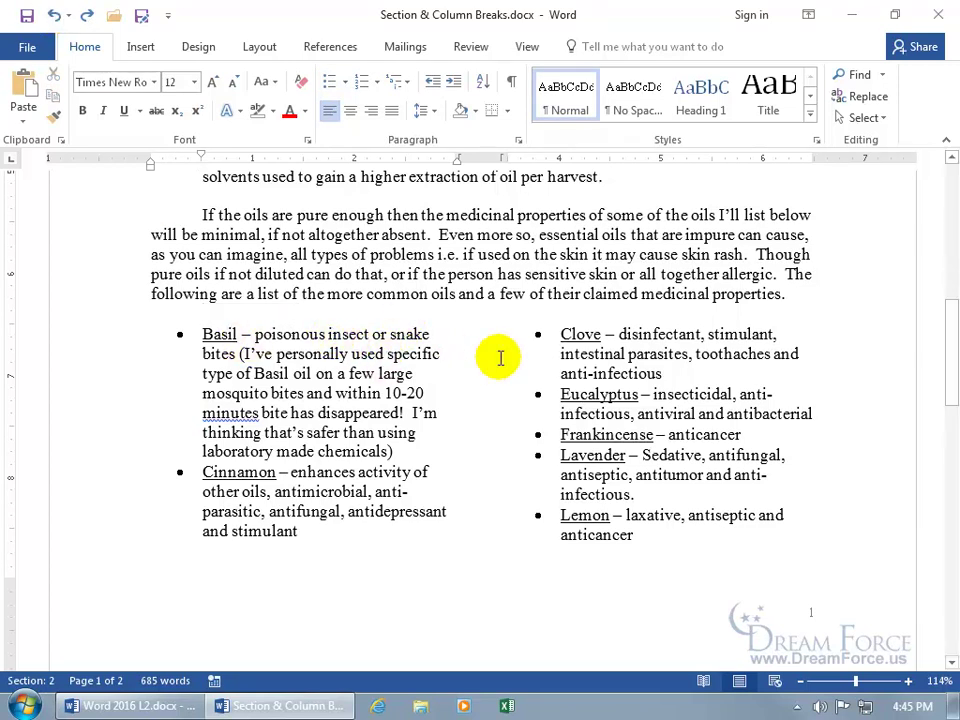
Step: Open the More Columns dialog, keeping the two-column layout
left_click(262, 47)
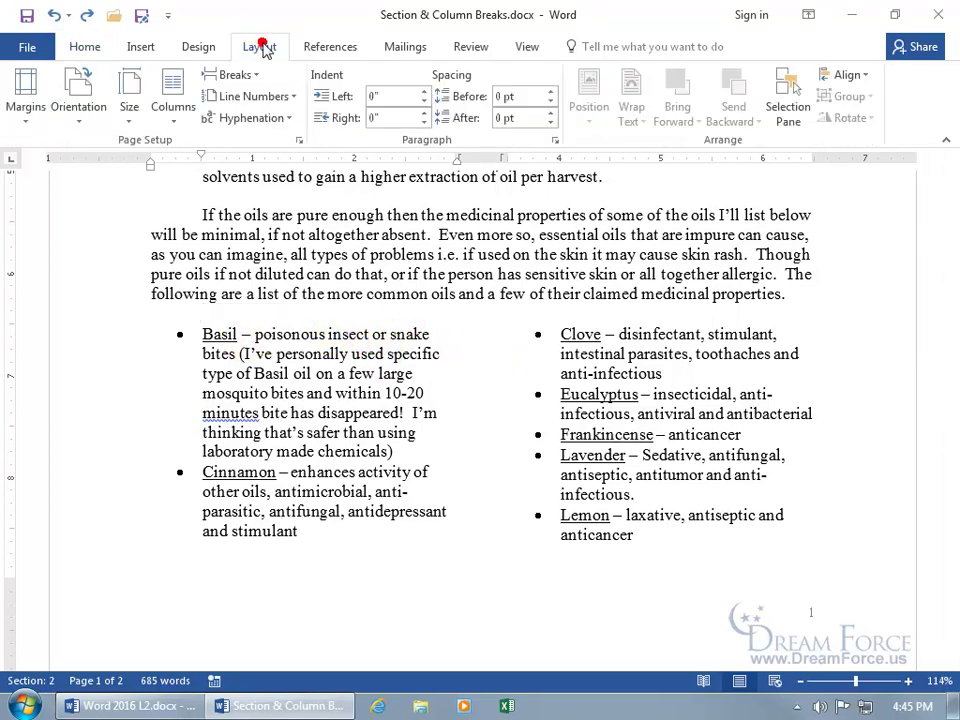
left_click(170, 118)
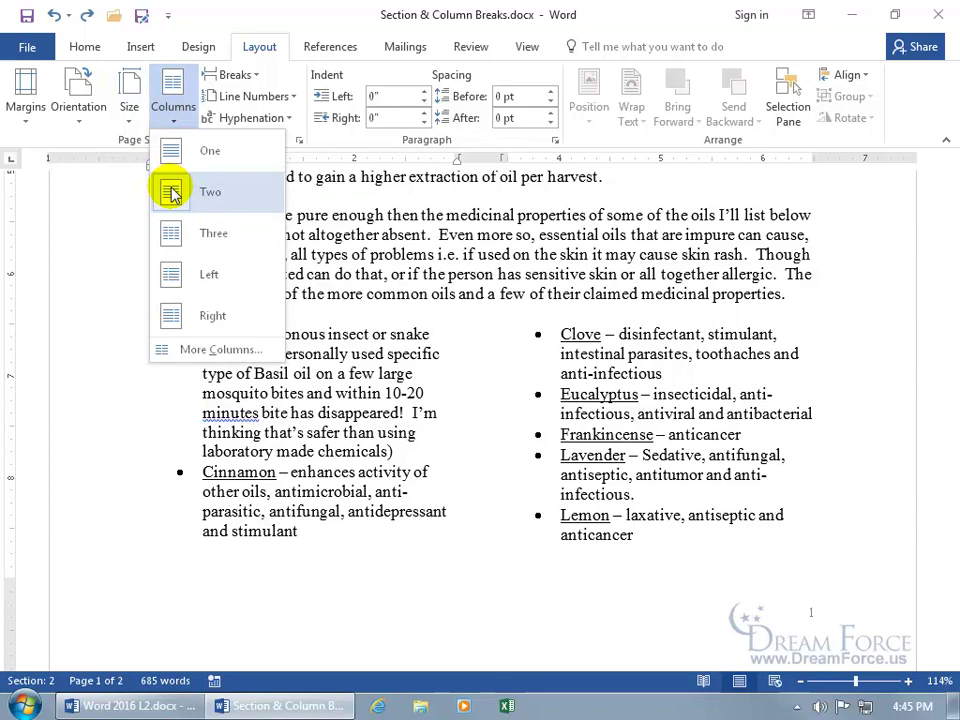
left_click(217, 352)
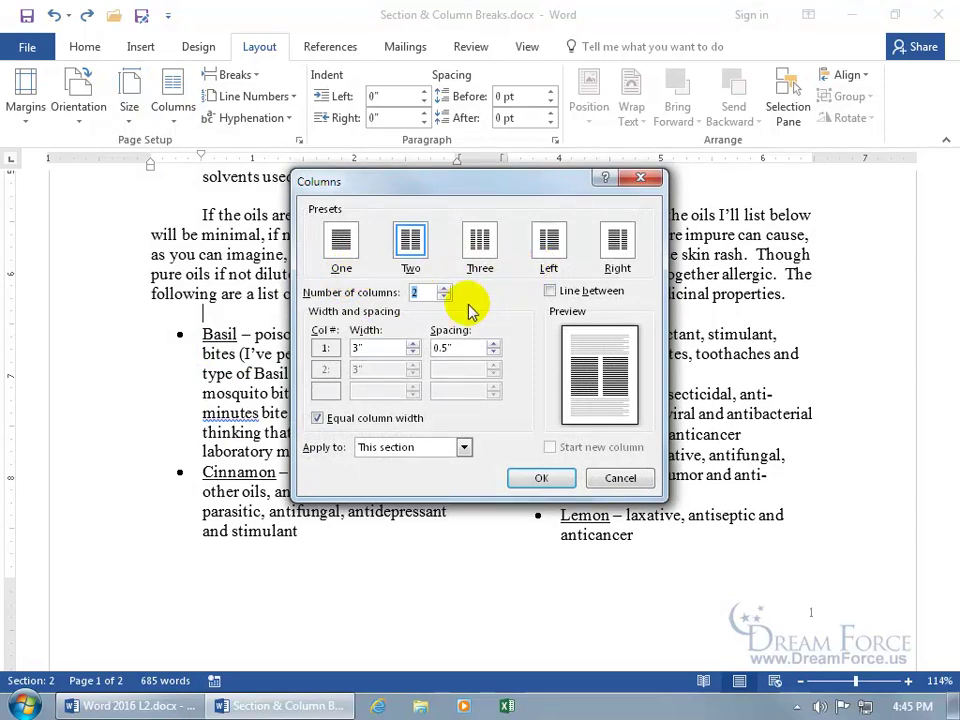
left_click(443, 289)
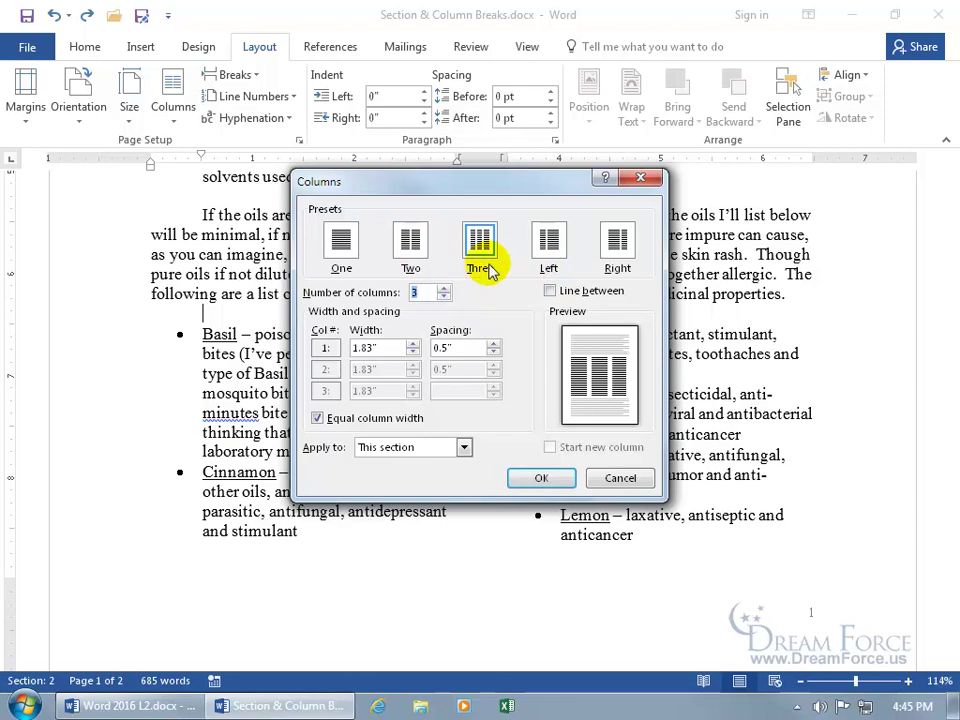
left_click(444, 296)
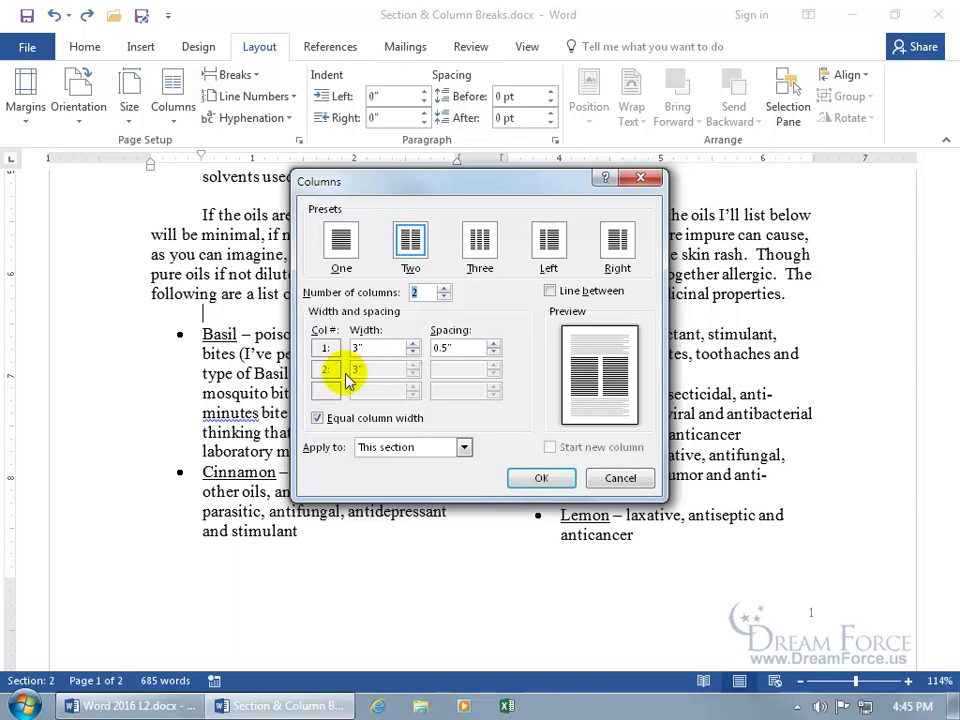
Step: Set unequal columns: column 1 3", column 2 2.5", spacing 1"
left_click(318, 419)
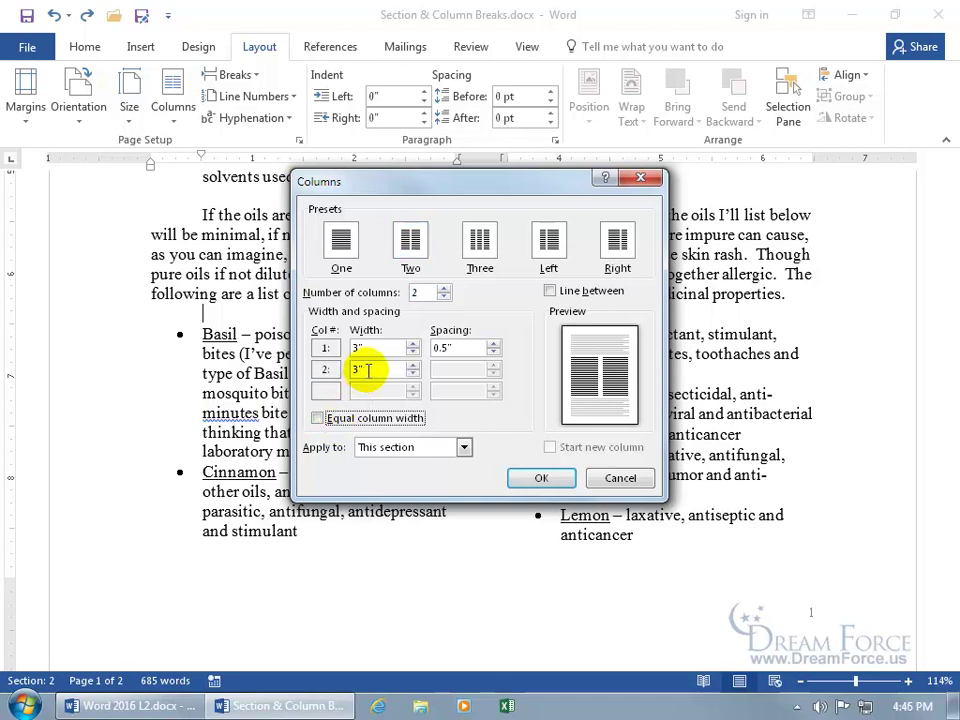
left_click(412, 373)
left_click(412, 373)
left_click(412, 373)
left_click(412, 373)
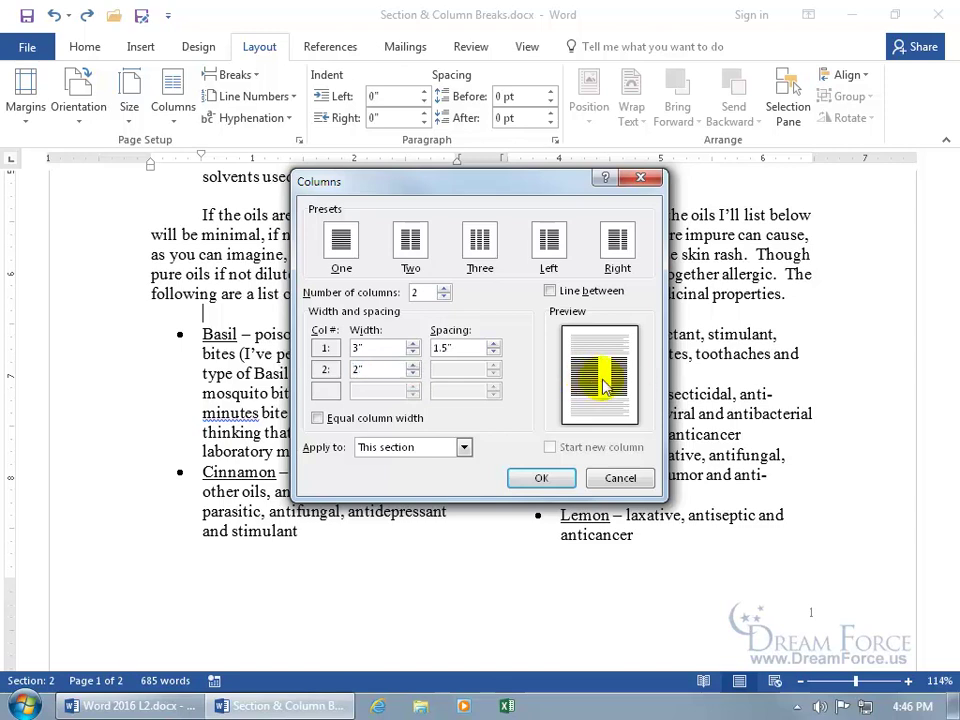
left_click(494, 352)
left_click(495, 351)
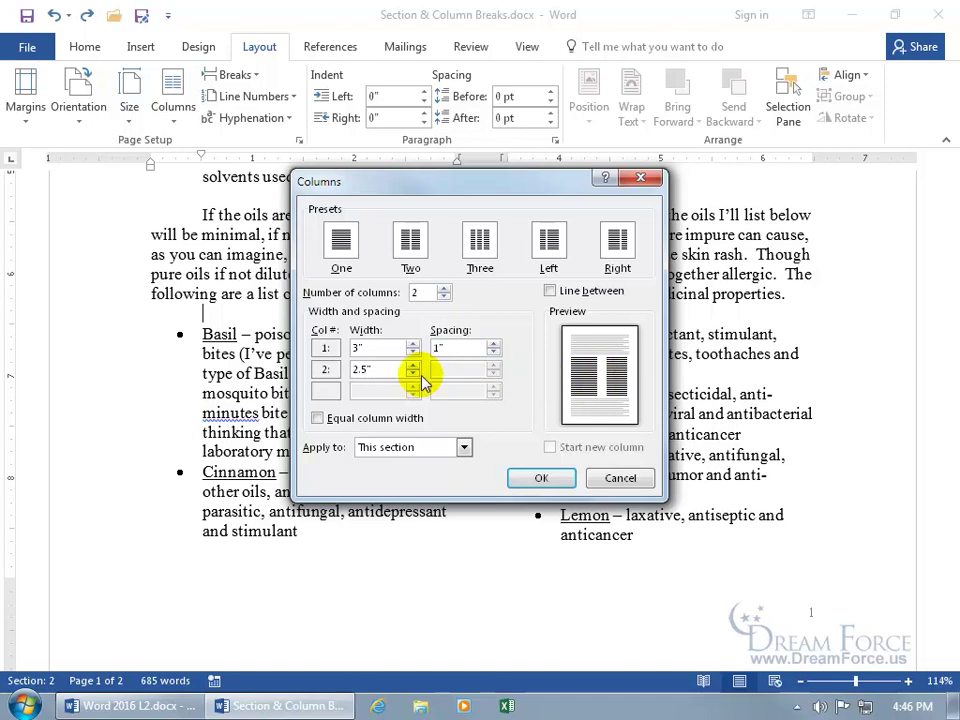
left_click(550, 478)
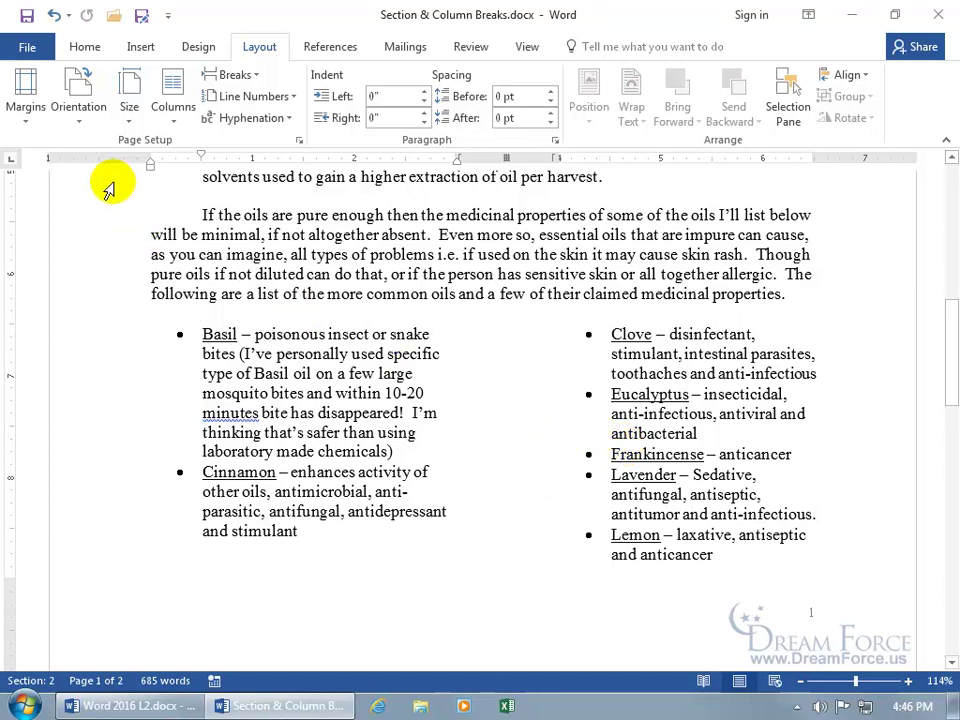
Step: Make the columns equal width at 3" with 0.5" spacing in More Columns
left_click(171, 118)
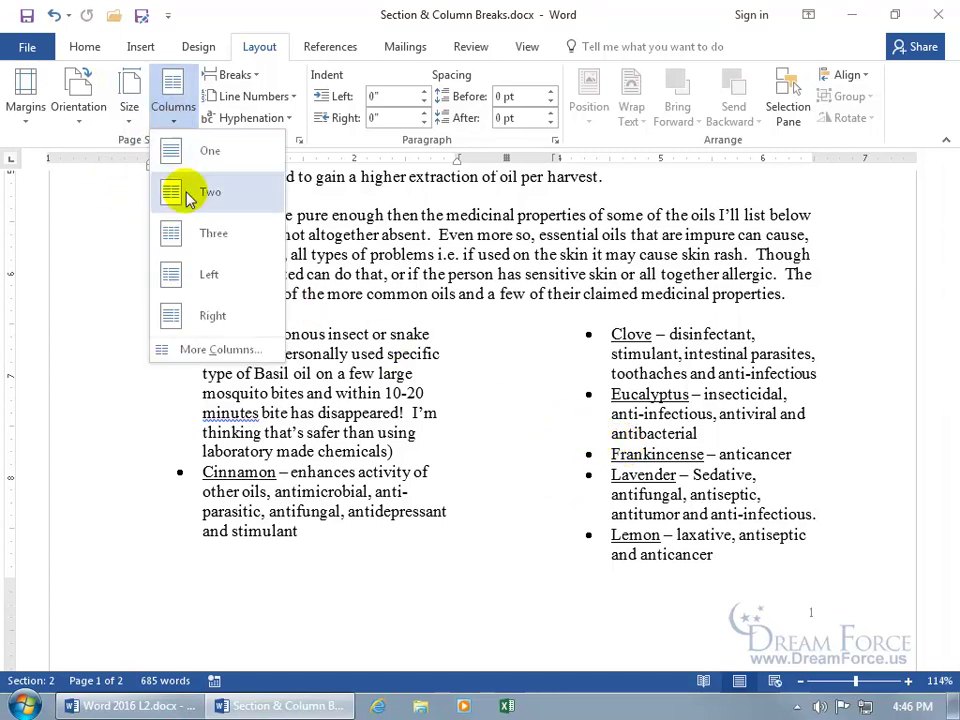
left_click(203, 348)
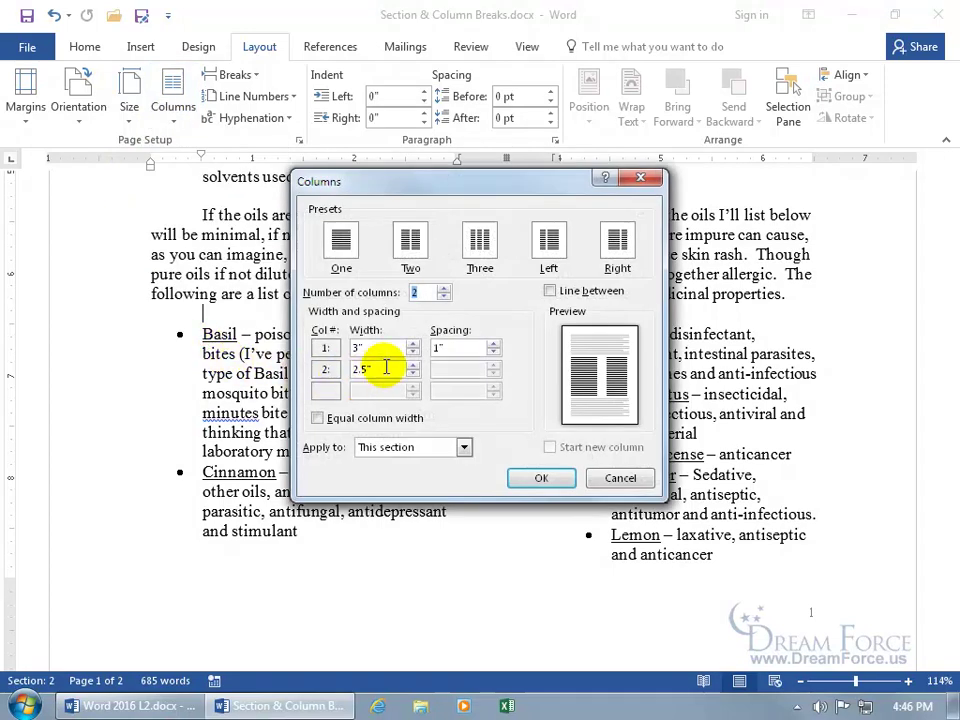
left_click(318, 419)
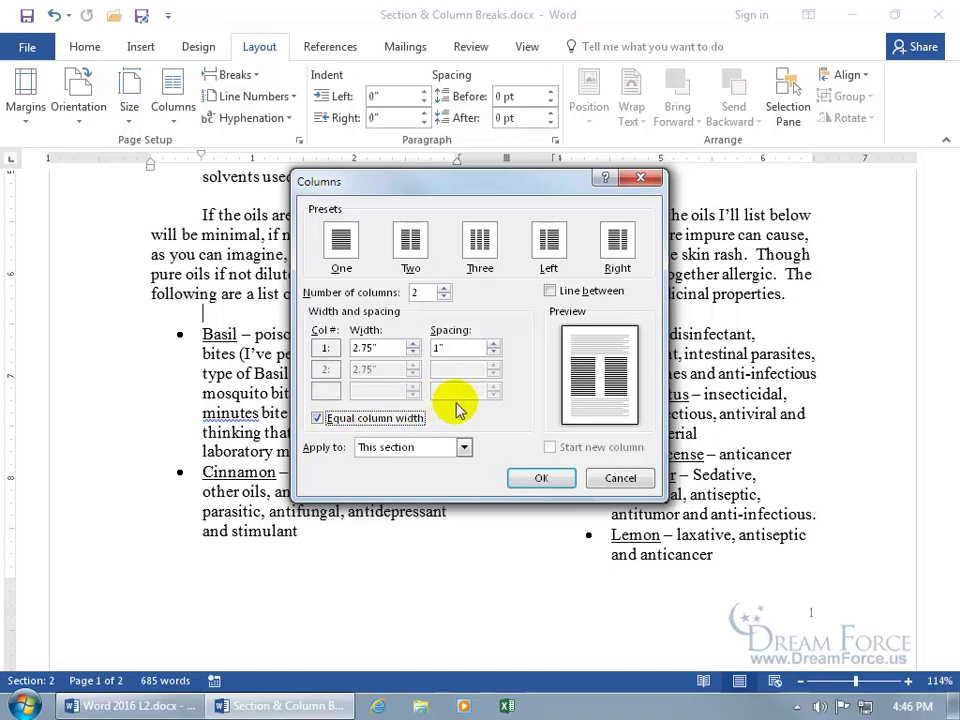
left_click(413, 344)
left_click(413, 344)
left_click(413, 344)
left_click(447, 349)
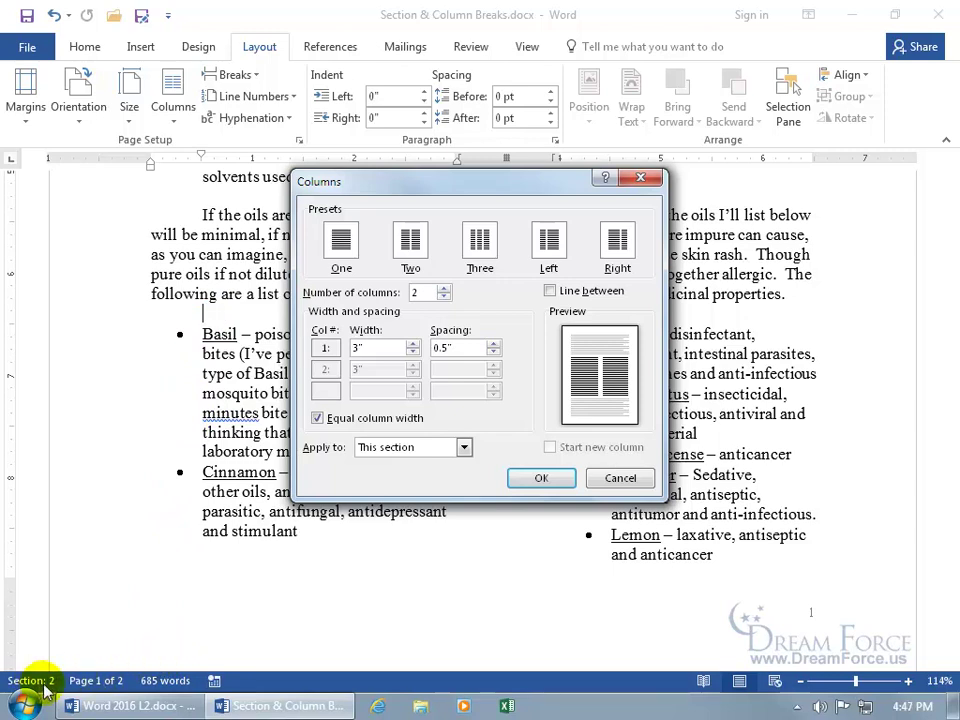
Step: Apply the columns to this section only and add a line between them
left_click(464, 447)
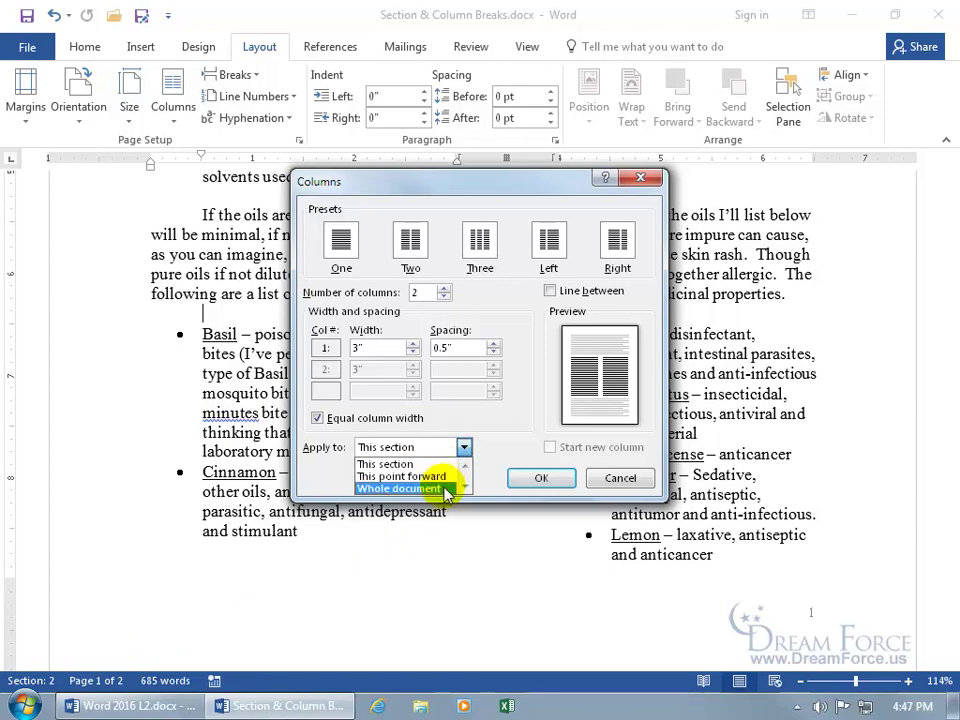
left_click(491, 440)
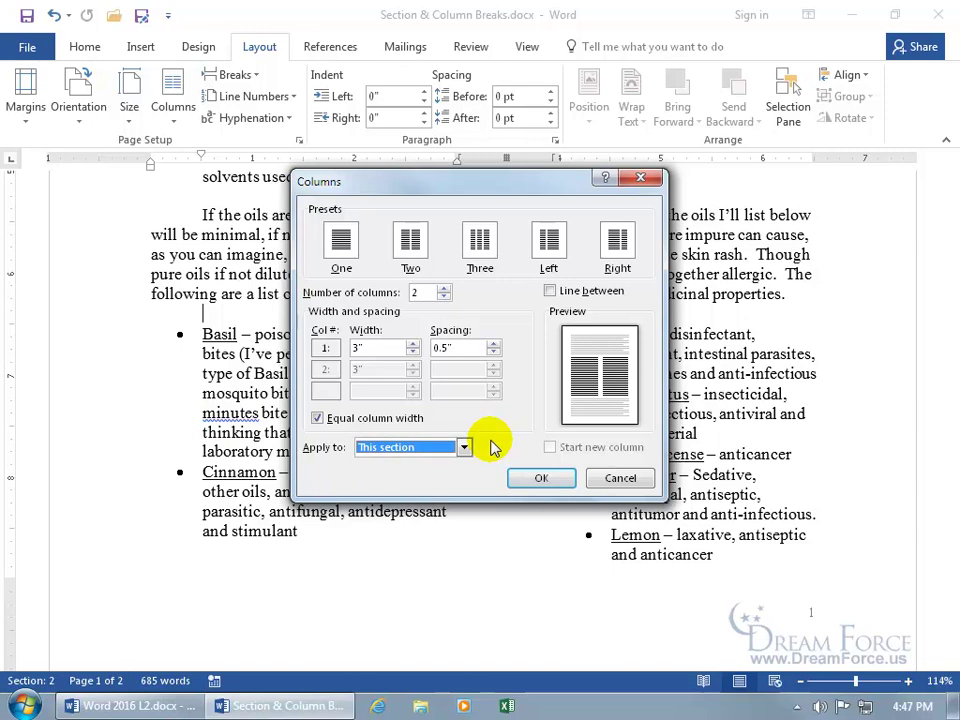
left_click(551, 291)
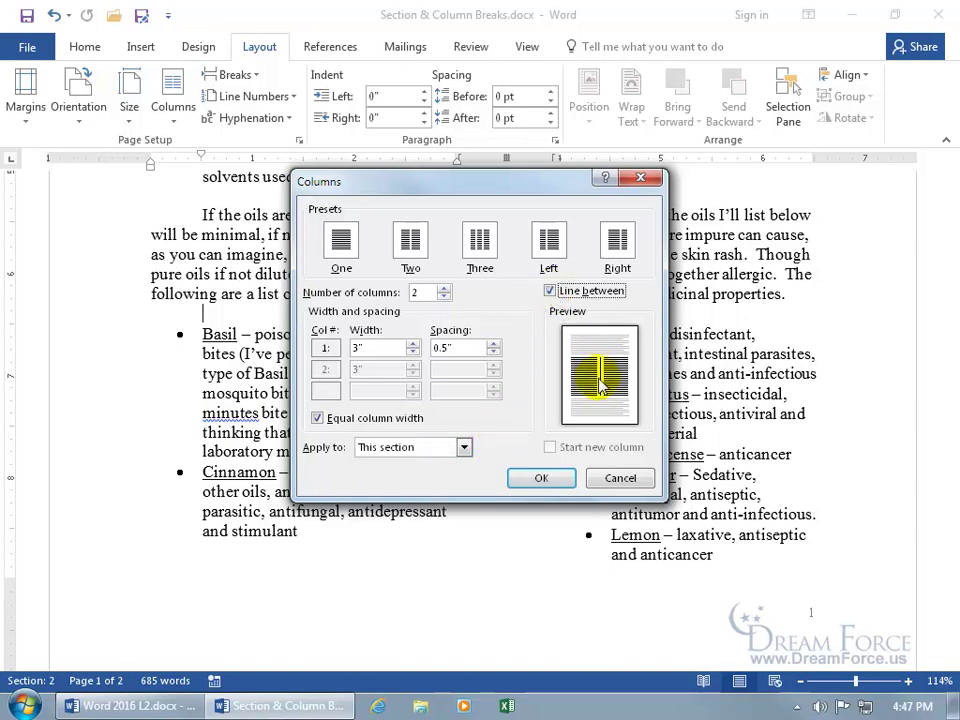
left_click(545, 477)
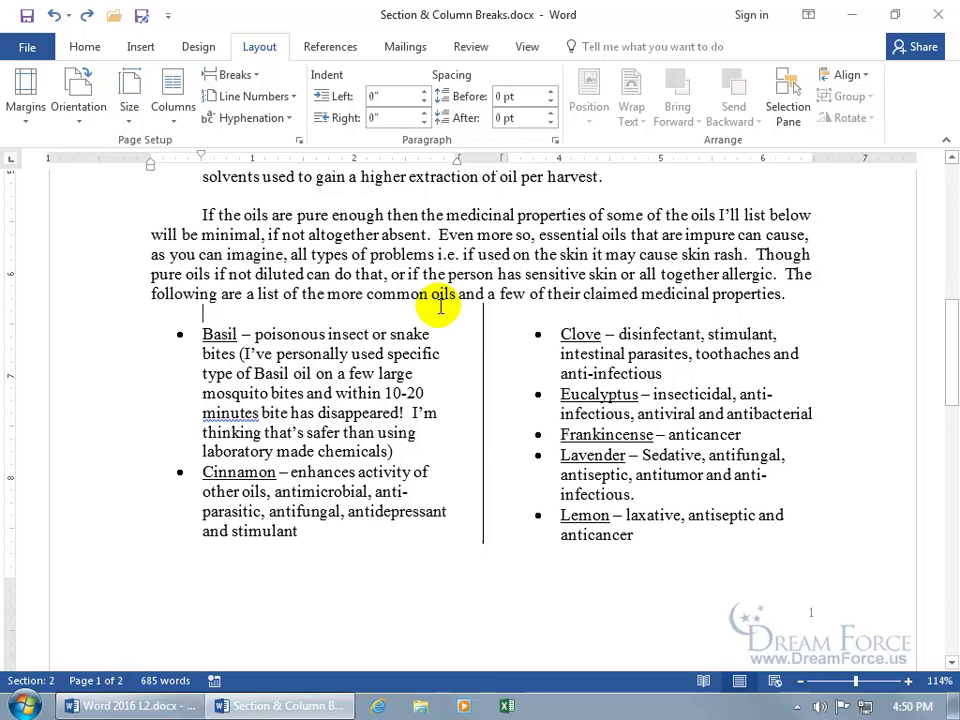
left_click(362, 395)
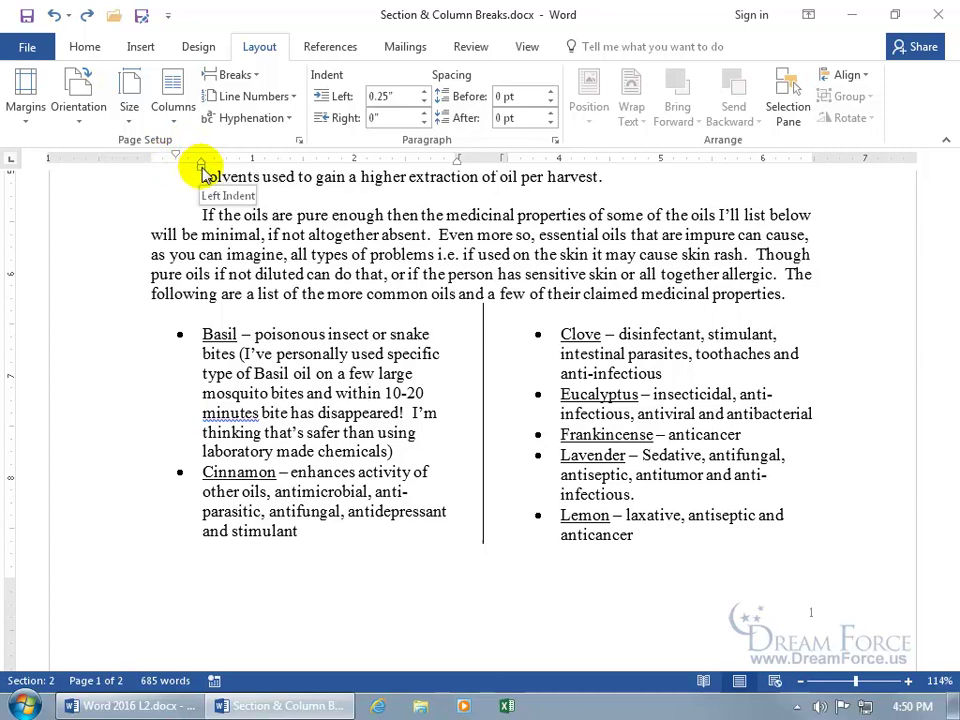
mouse_move(203, 173)
left_mouse_down()
mouse_move(221, 157)
mouse_move(227, 170)
left_mouse_up()
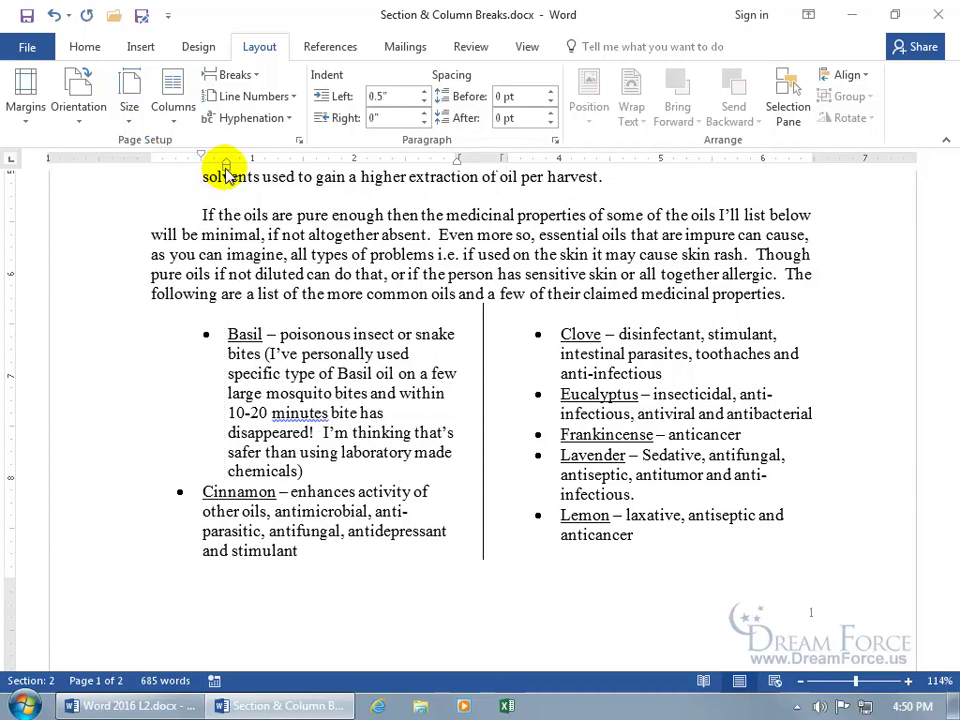
left_click(55, 16)
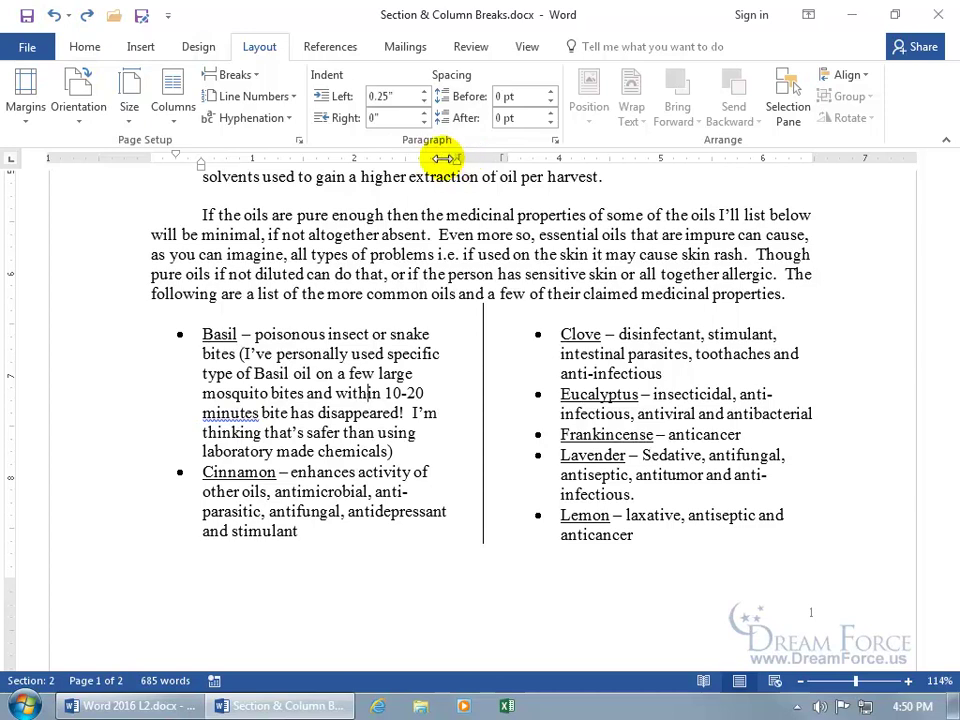
left_click_drag(457, 157, 426, 159)
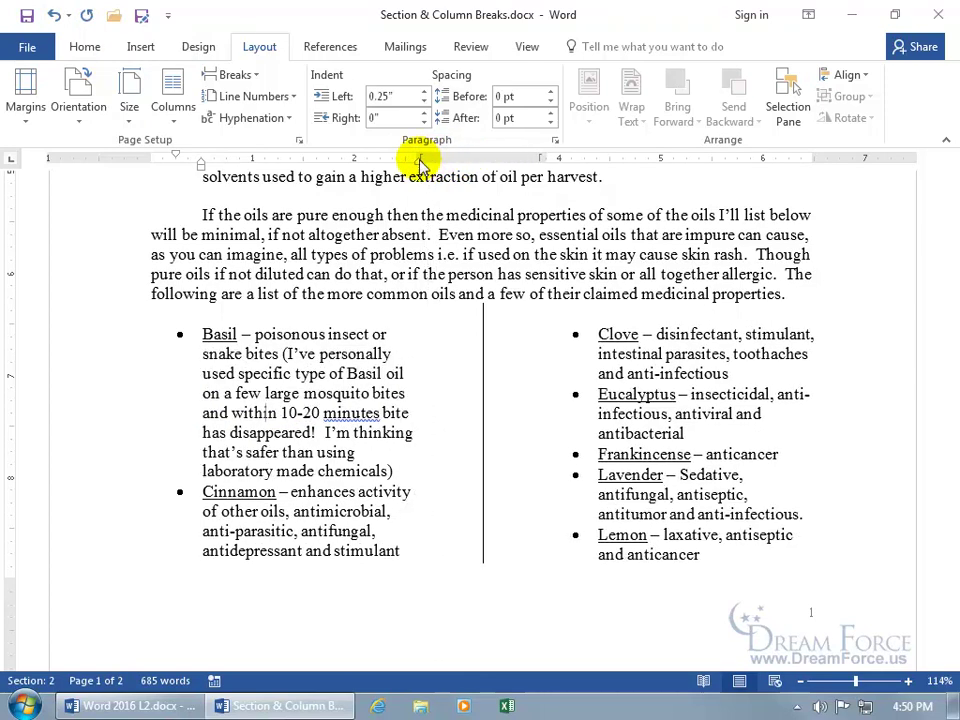
left_click(55, 16)
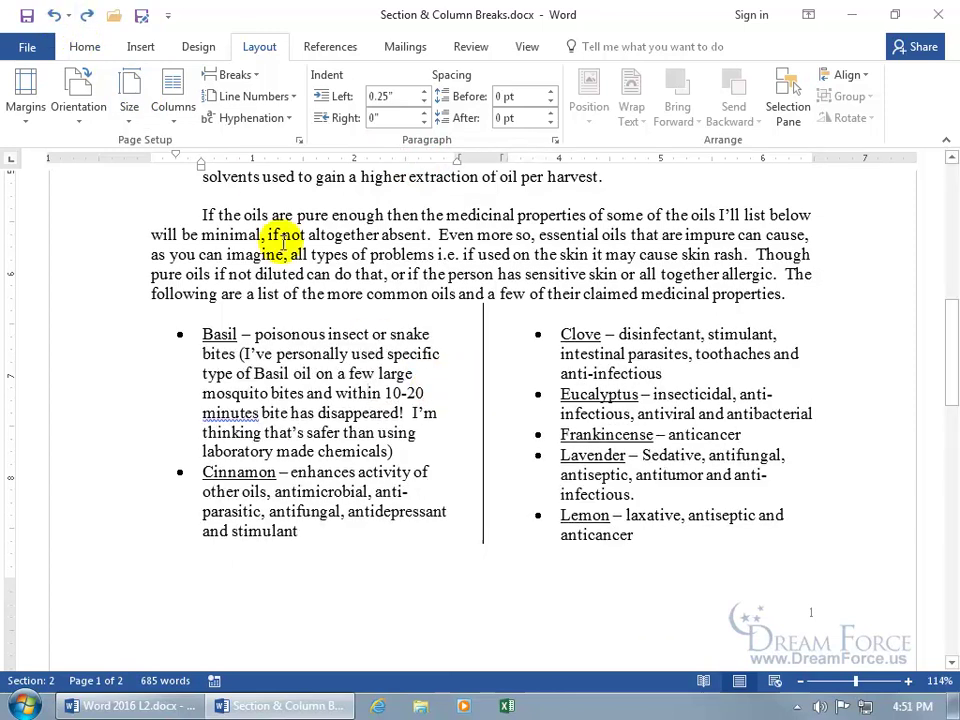
left_click(173, 110)
Step: Turn off Line between in the Columns dialog for the oil list
left_click(212, 349)
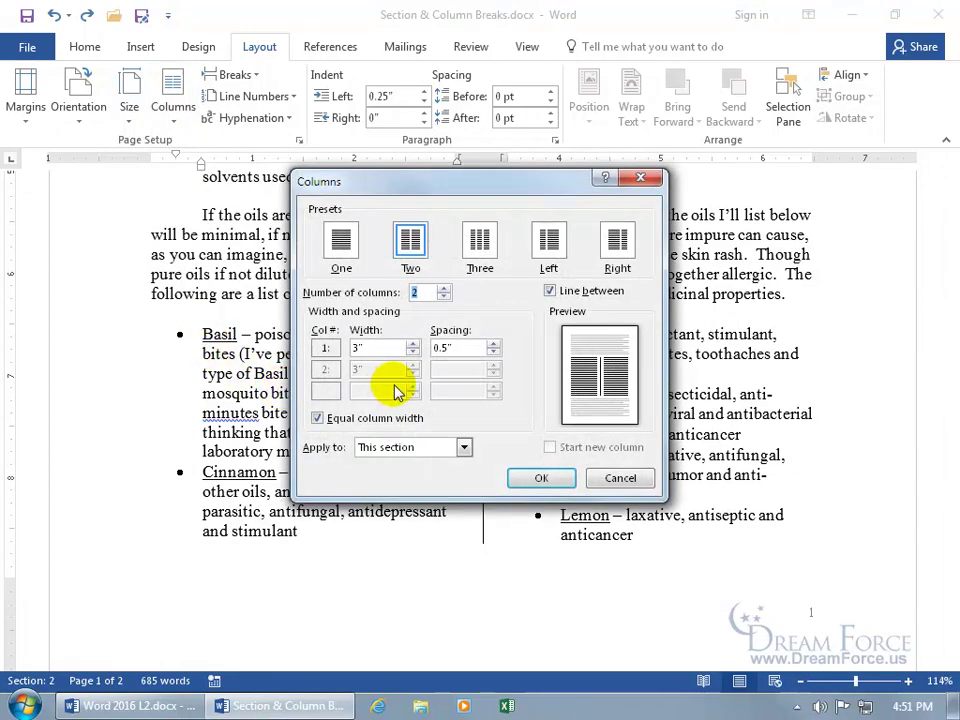
left_click(550, 291)
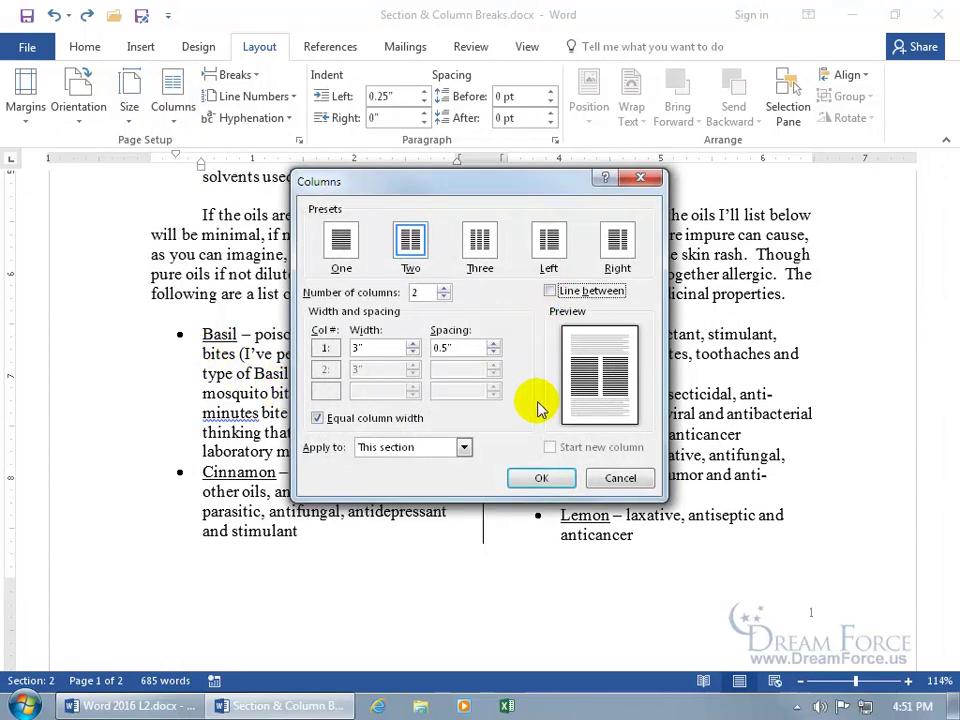
left_click(541, 478)
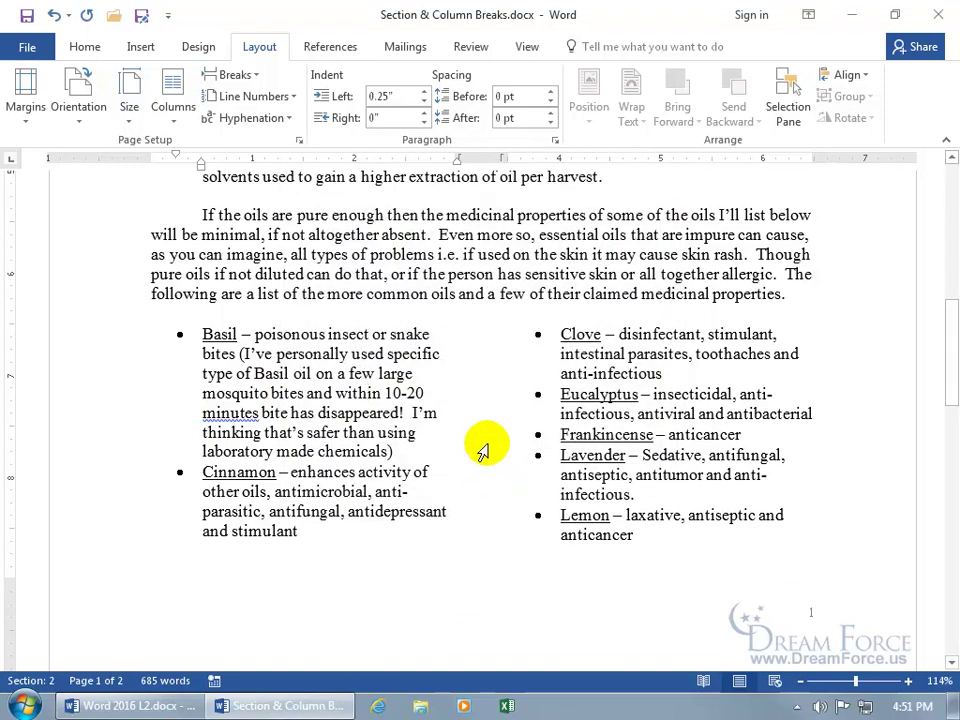